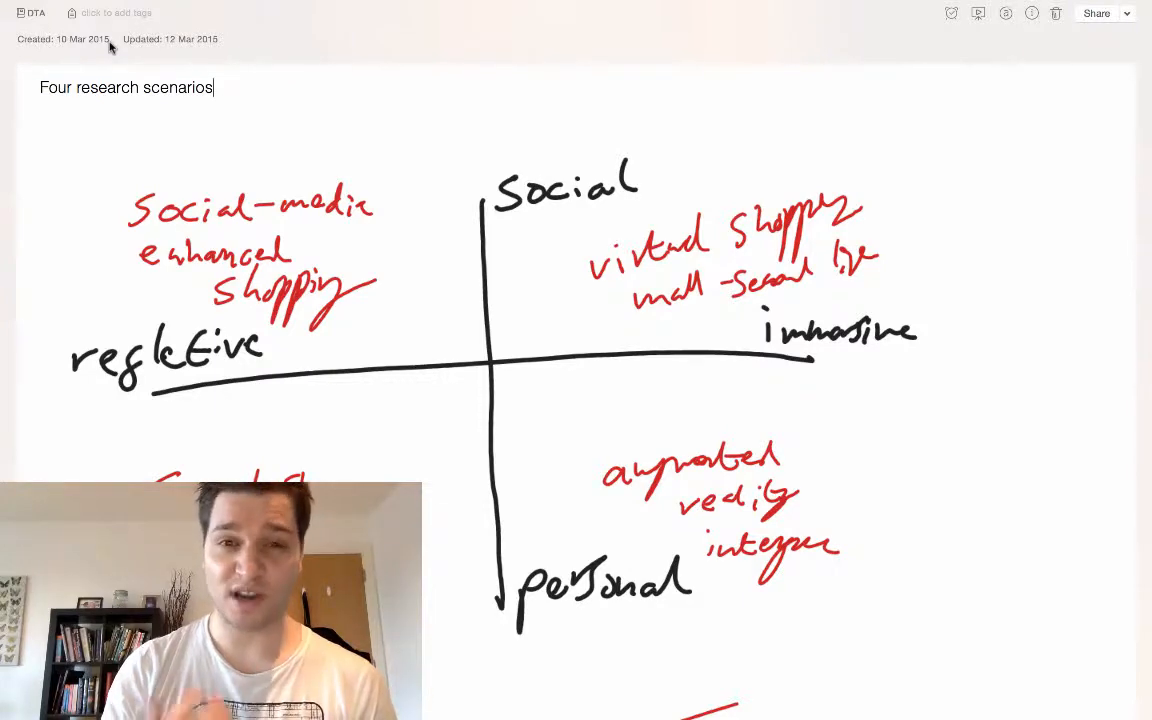
Take the Four research scenarios note out of full screen and switch to Adobe Illustrator
mouse_move(60, 20)
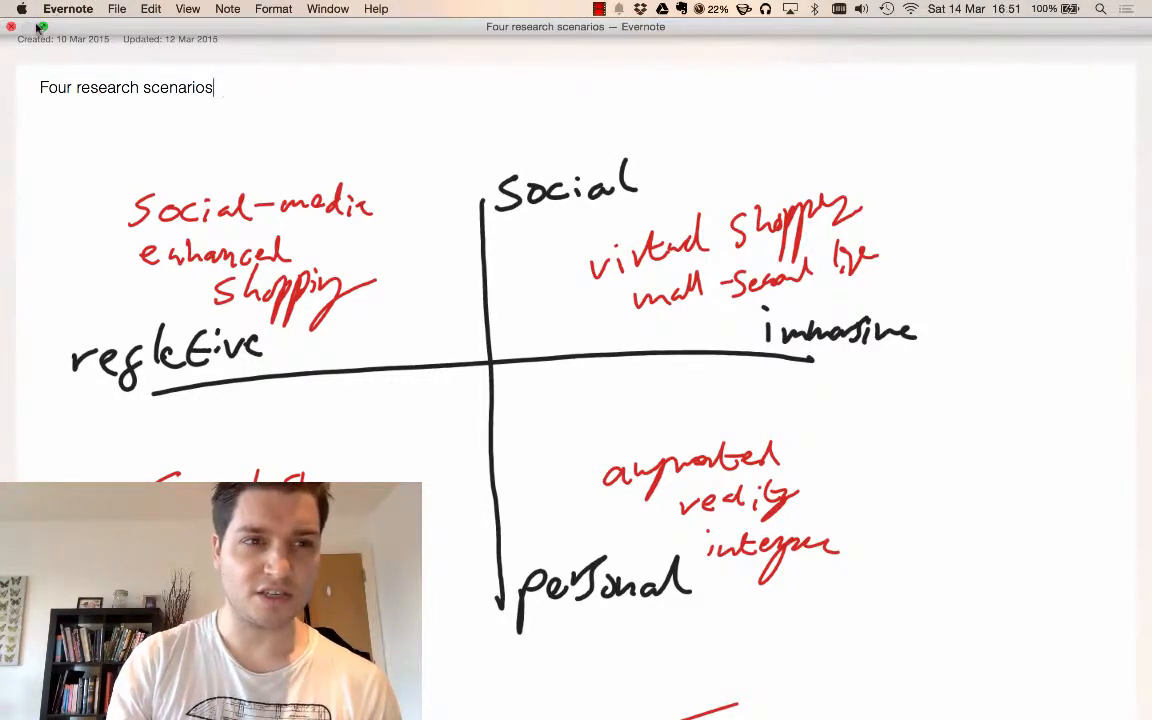
left_click(45, 28)
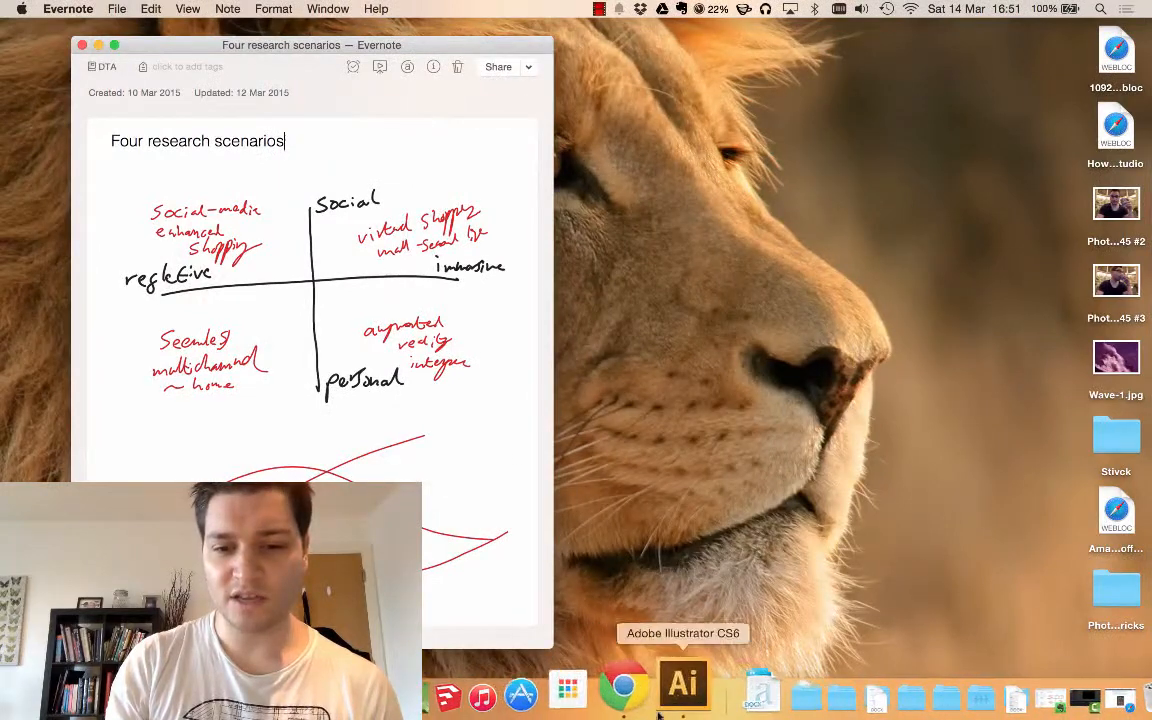
left_click(662, 700)
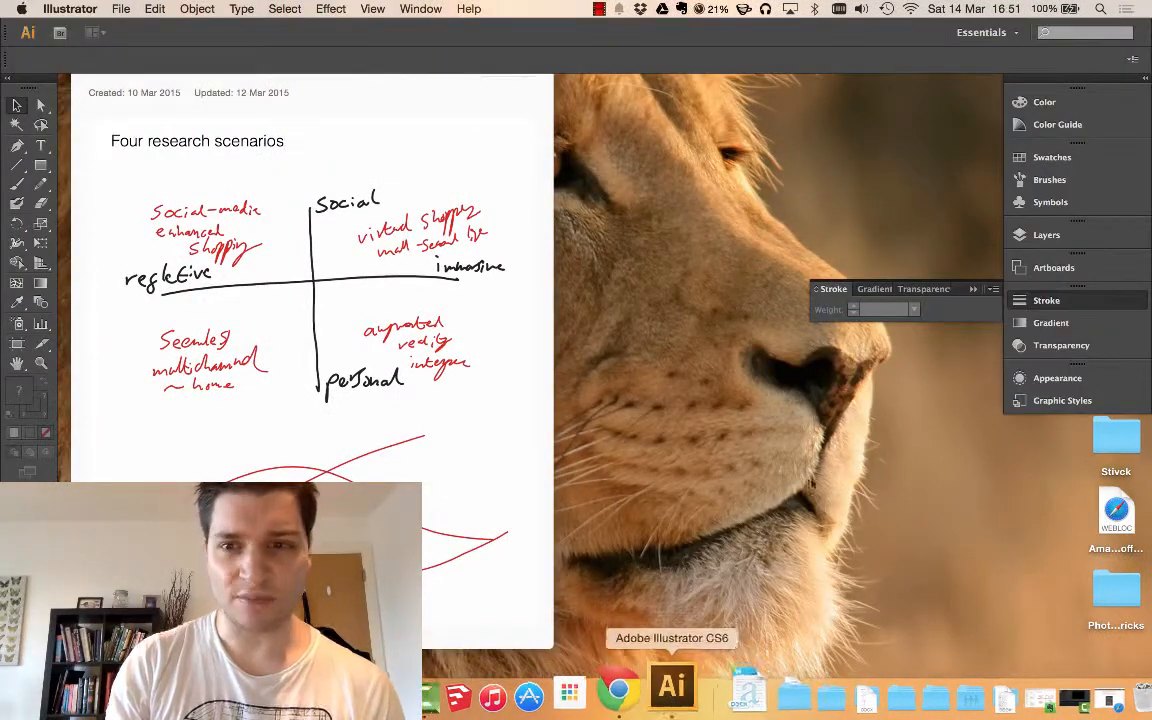
left_click(740, 260)
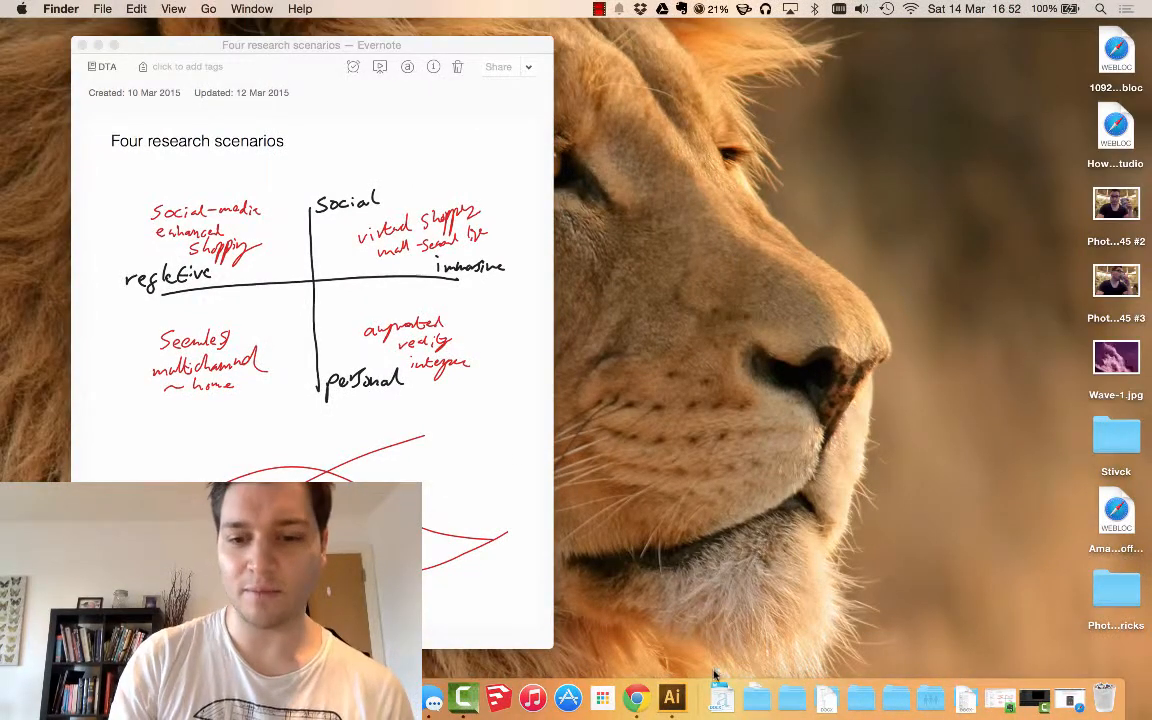
left_click(672, 697)
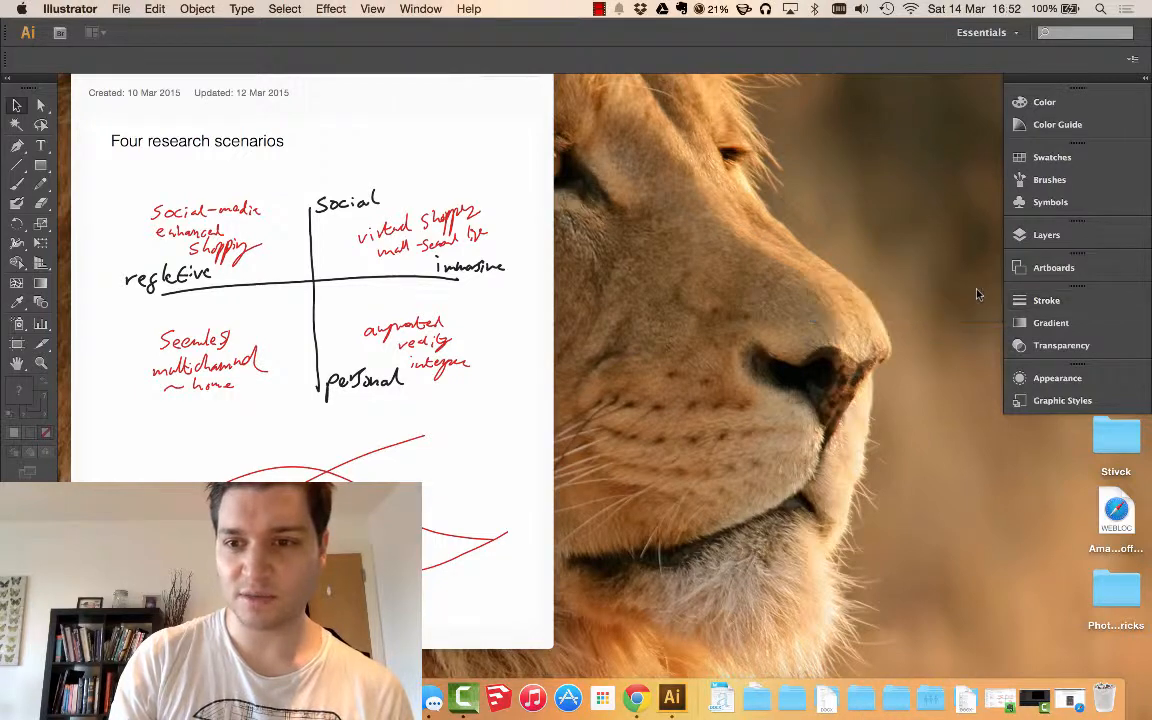
Create a new portrait A4 document with the Print profile, 210 x 297 mm
left_click(116, 8)
left_click(122, 23)
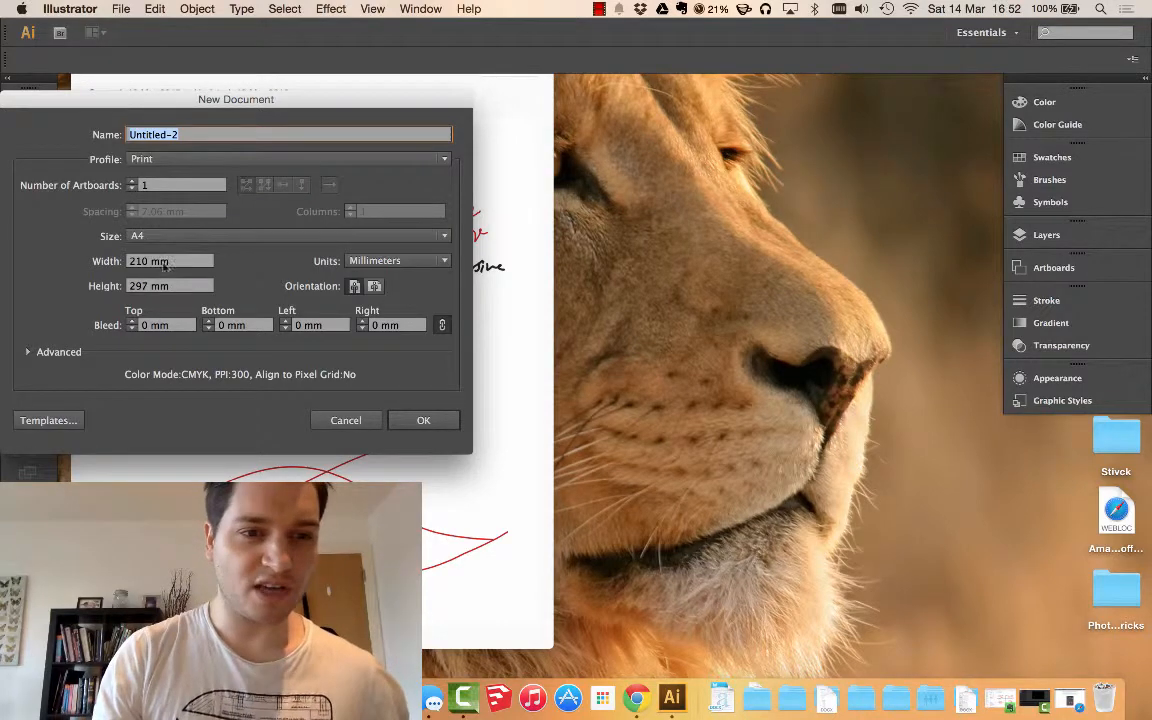
left_click(422, 420)
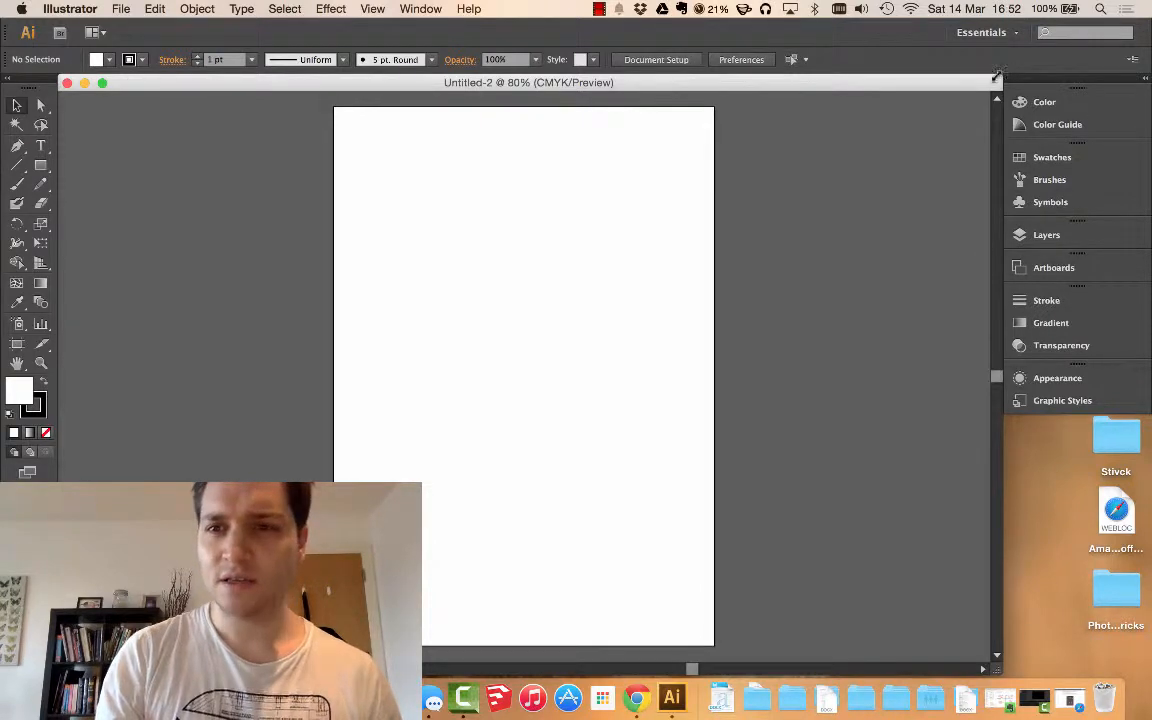
Narrow the document window and place it beside the hand-drawn sketch so both are visible
left_click_drag(996, 79, 733, 81)
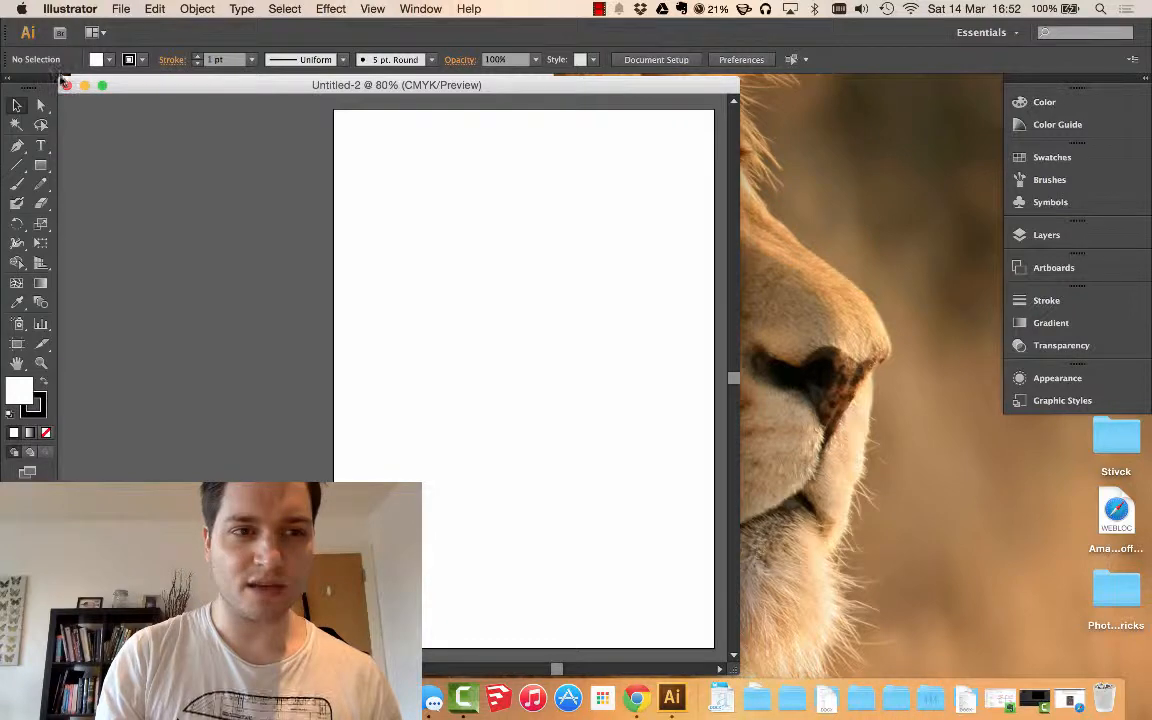
left_click_drag(147, 85, 357, 82)
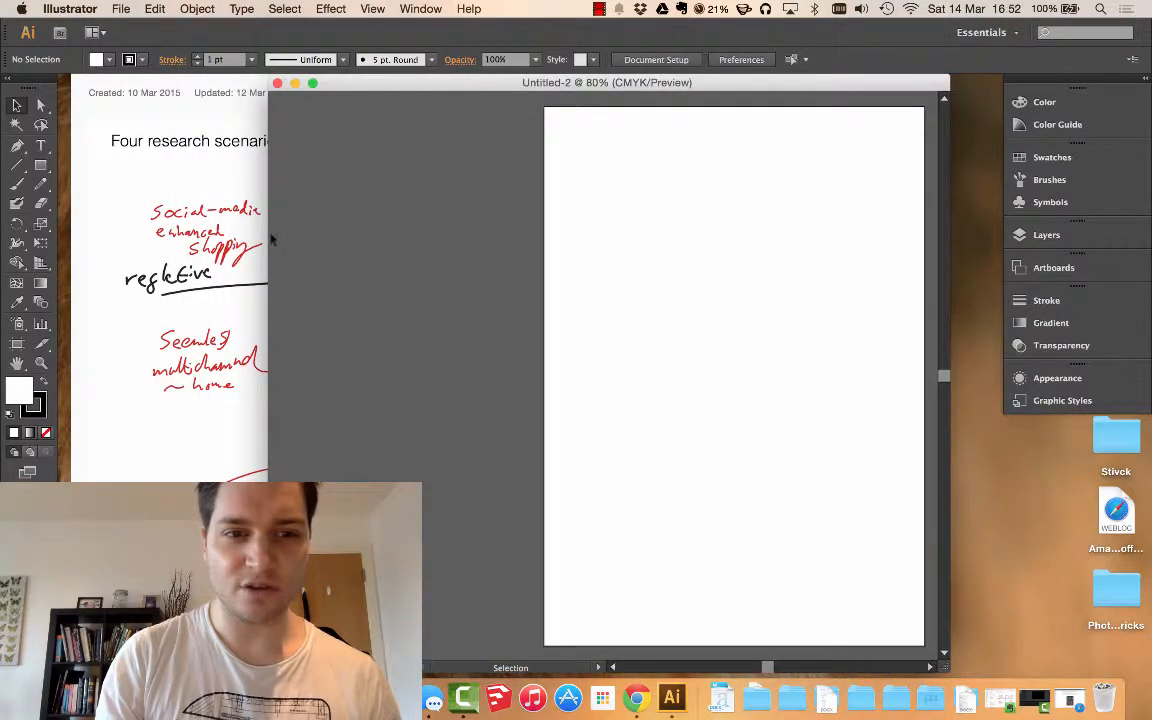
left_click_drag(267, 233, 496, 227)
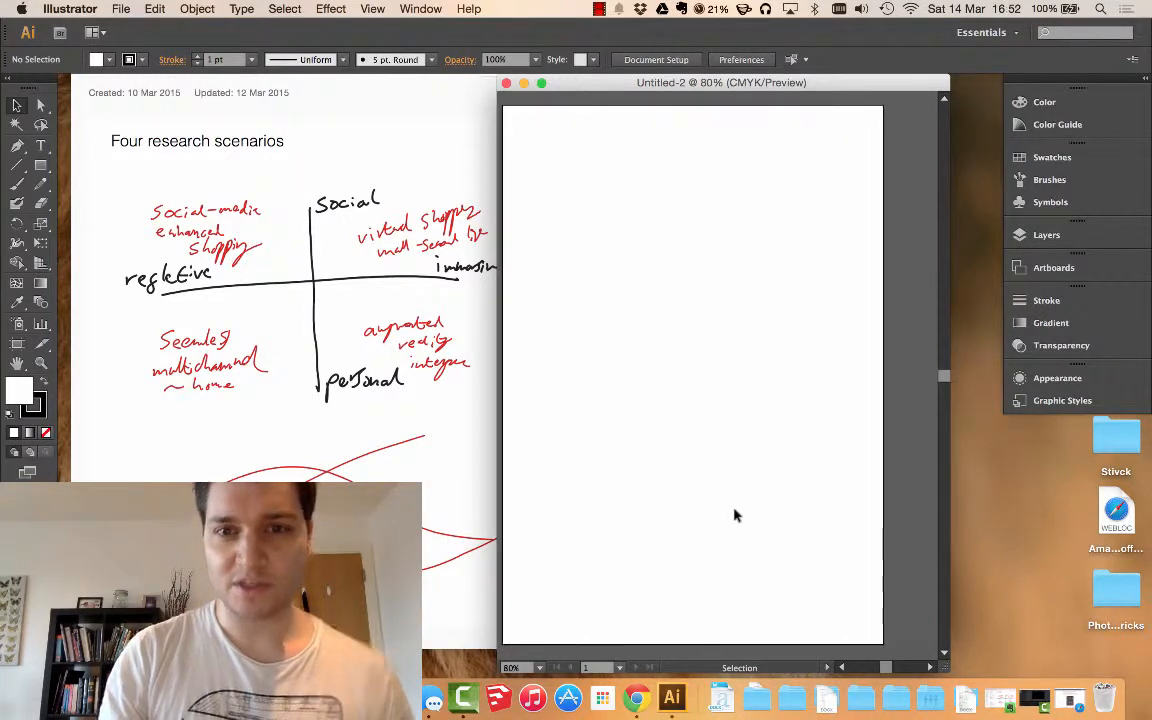
left_click_drag(823, 88, 867, 93)
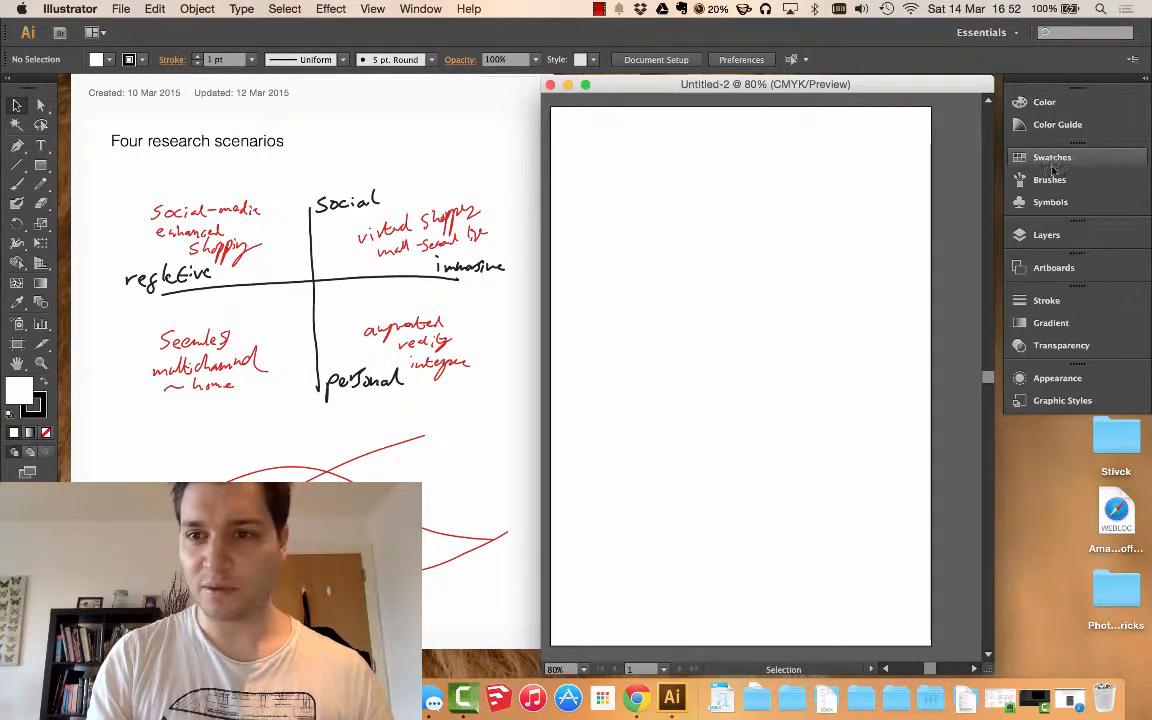
Rename the document's existing layer as Lines
left_click(1046, 234)
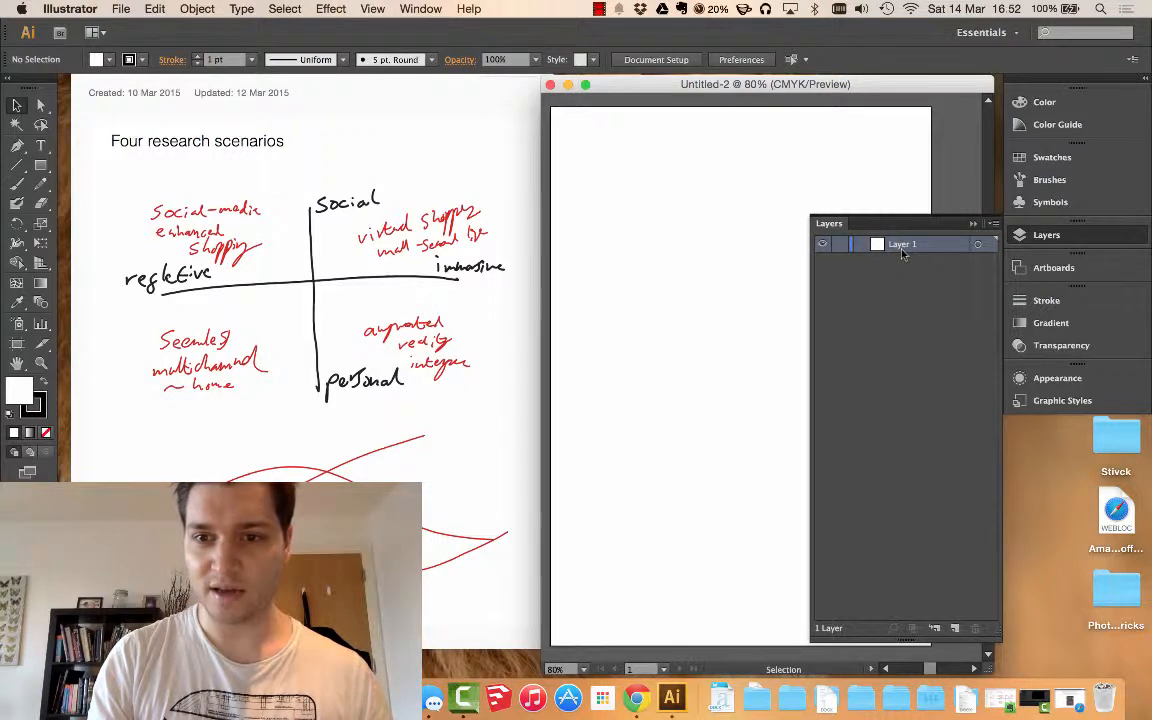
double_click(901, 249)
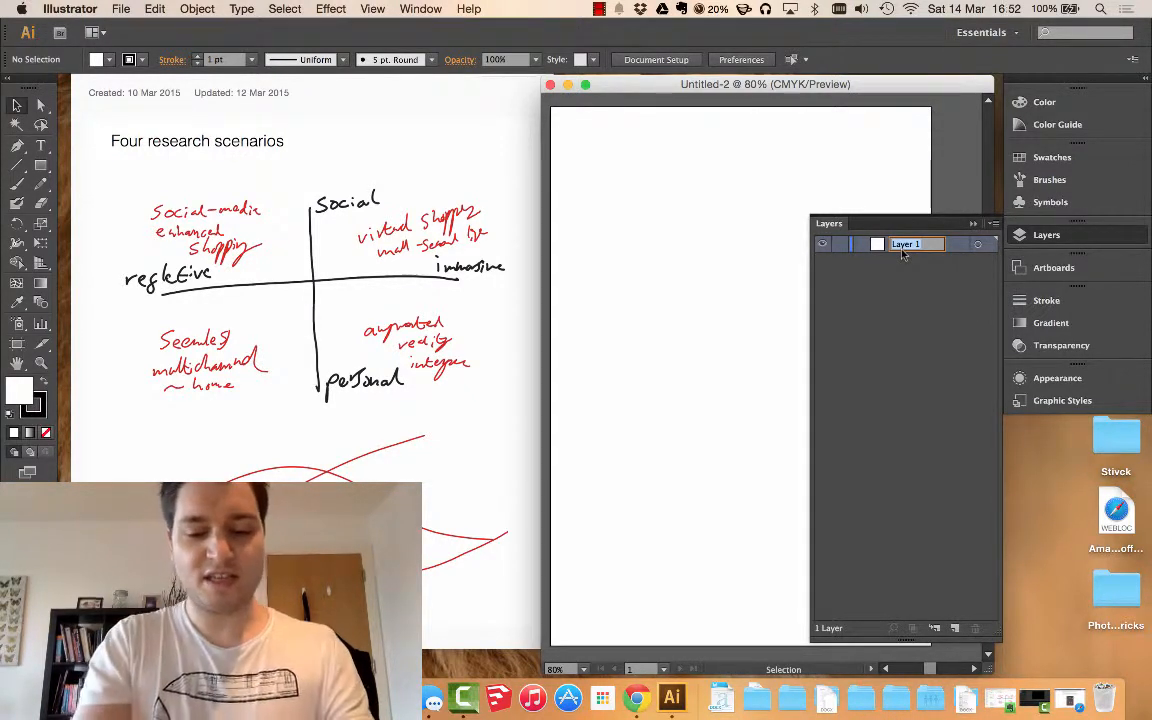
type("Lines")
key("Return")
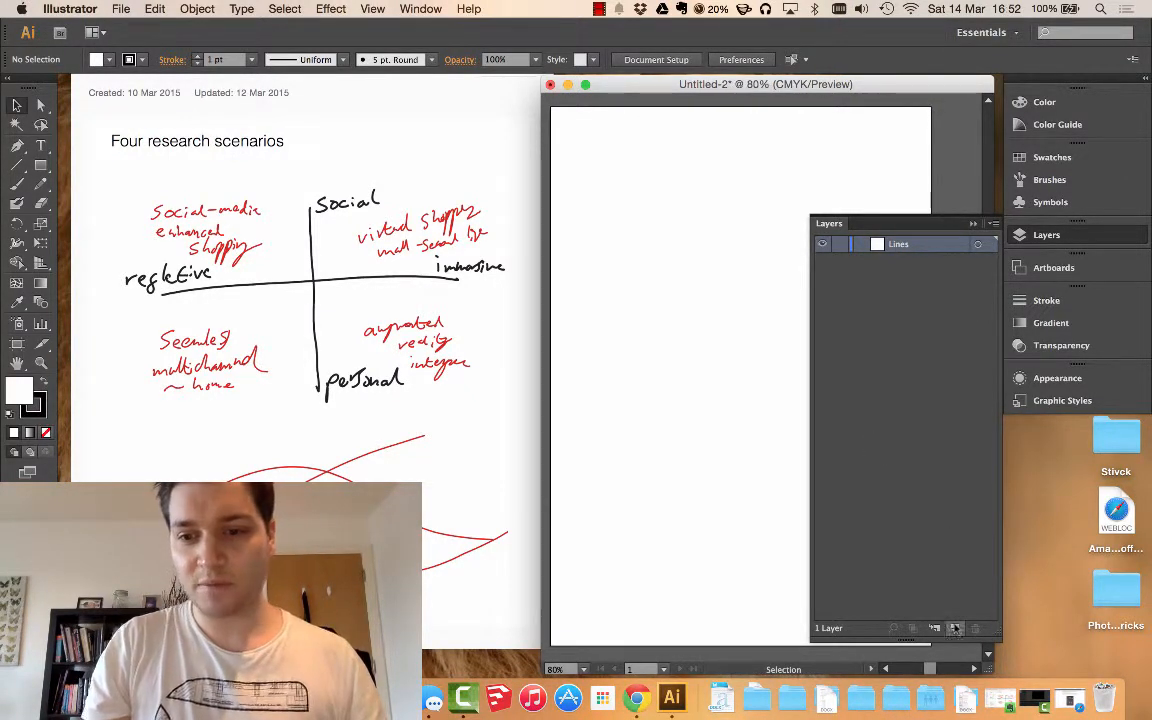
Add a second layer above Lines and name it Text
left_click(955, 628)
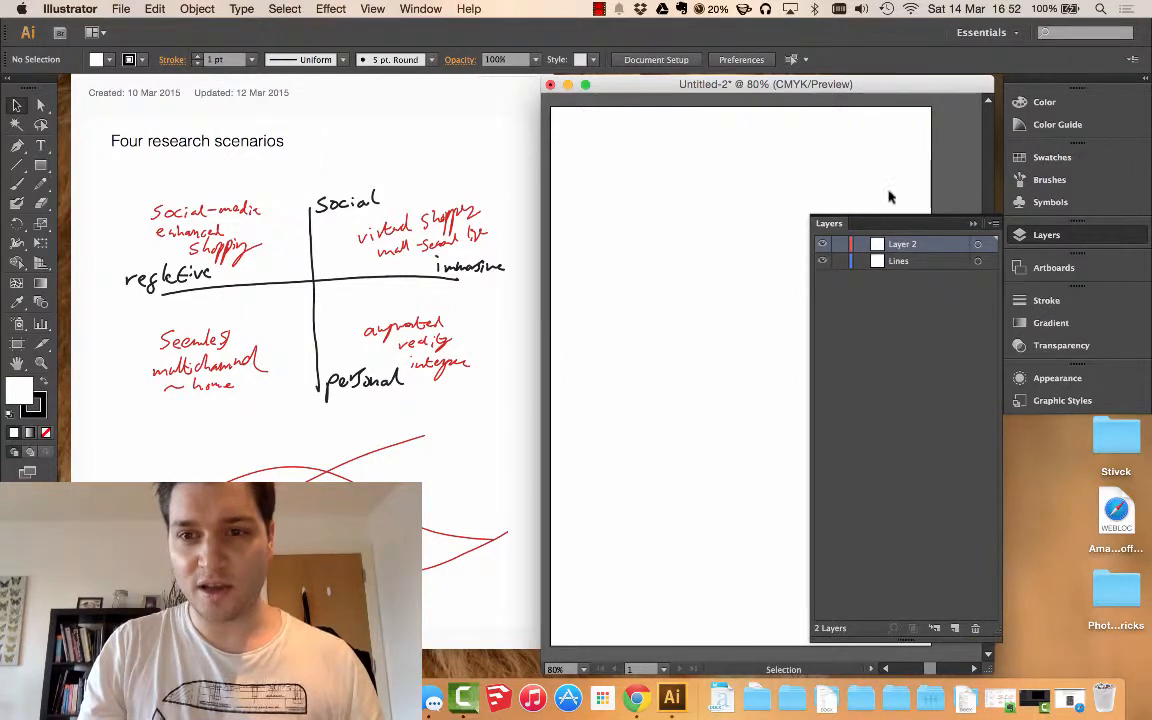
double_click(903, 244)
type("Text")
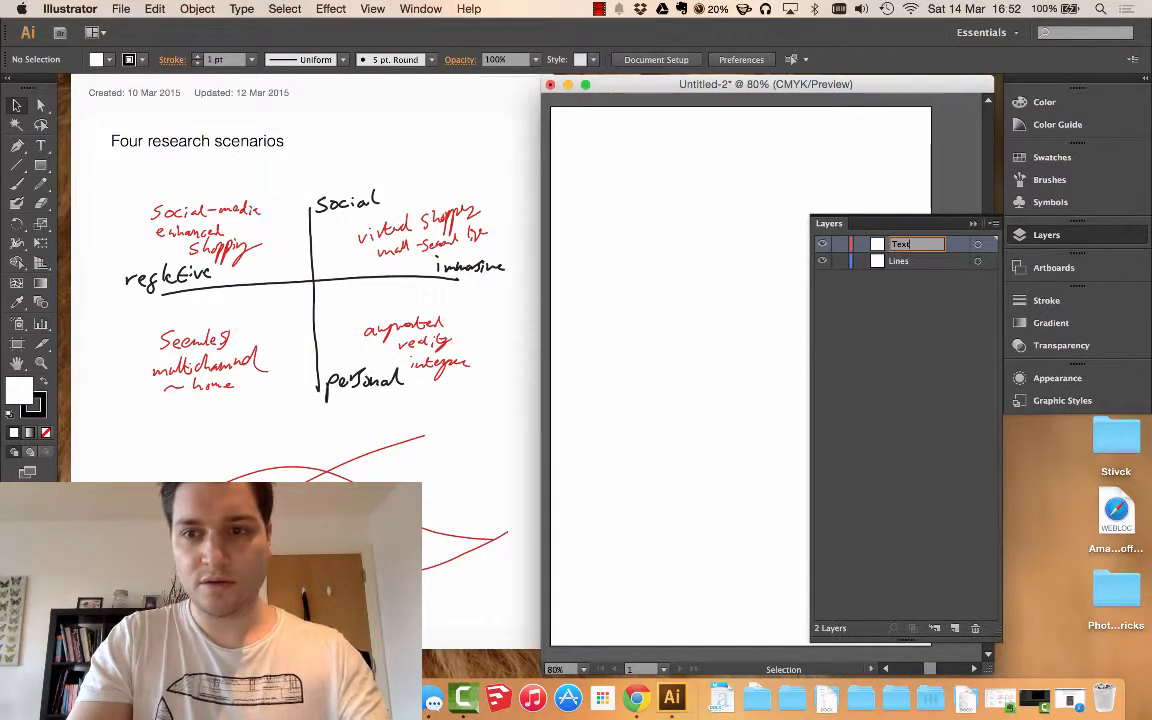
key("Return")
On the Lines layer, draw a vertical line segment from near the page's centre up towards its top edge
left_click(918, 260)
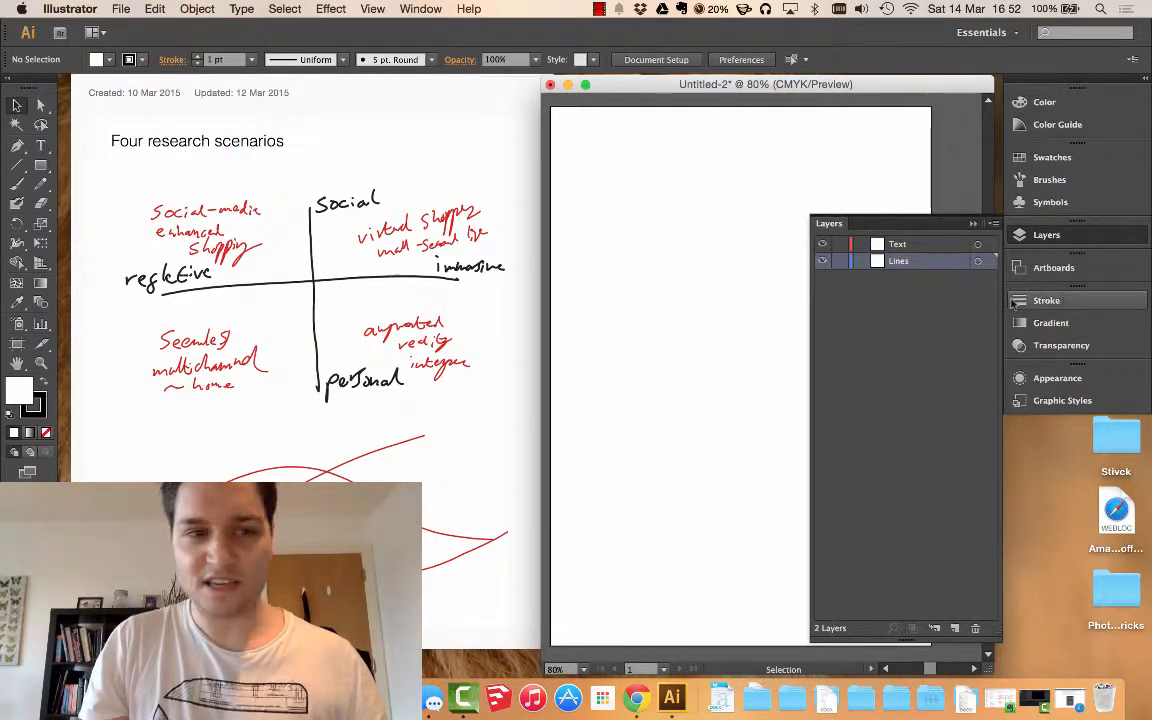
left_click(16, 168)
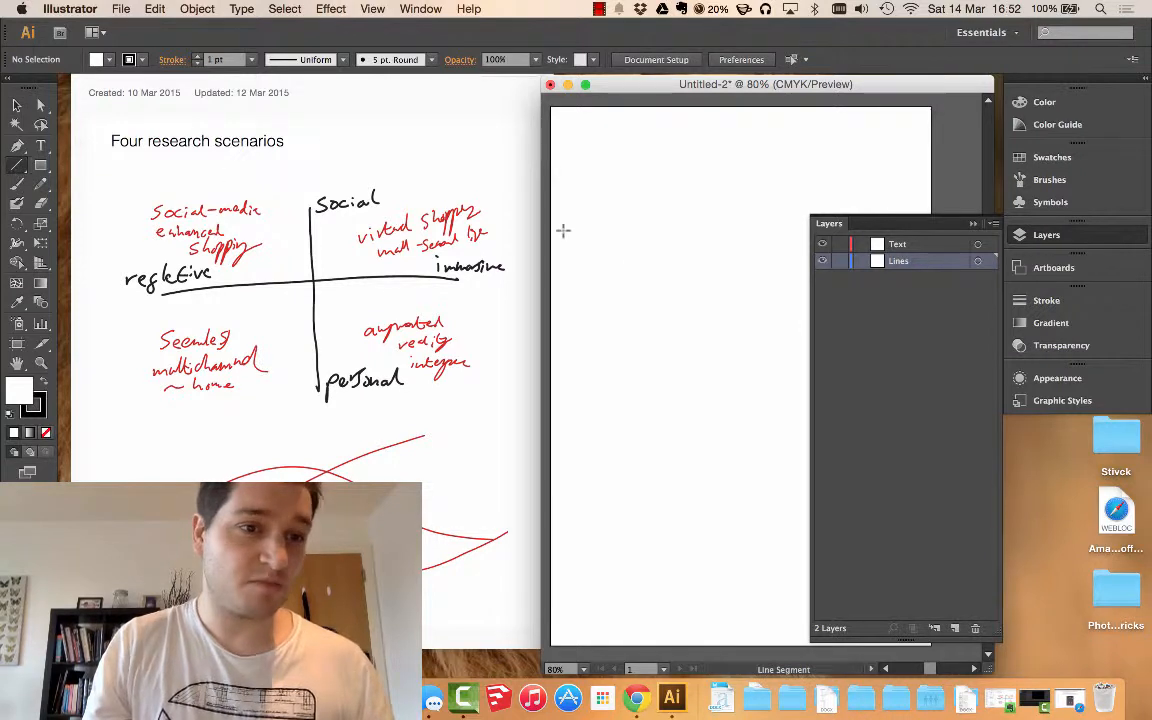
left_click(975, 224)
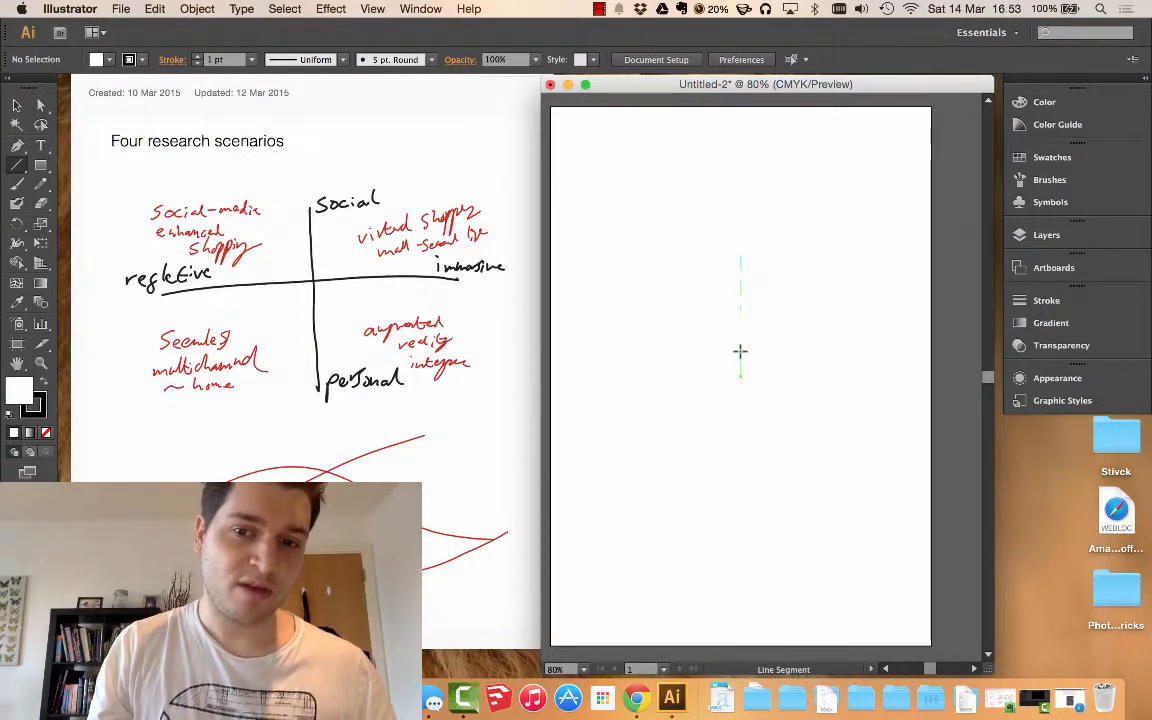
left_click(740, 293)
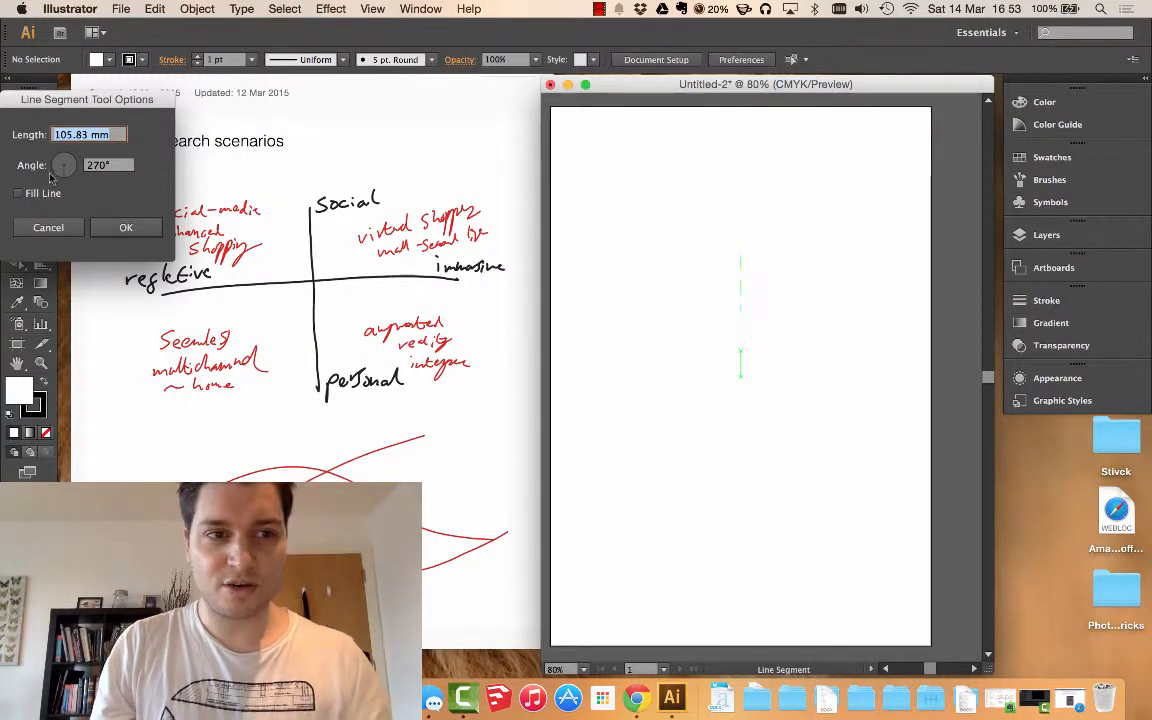
left_click(48, 227)
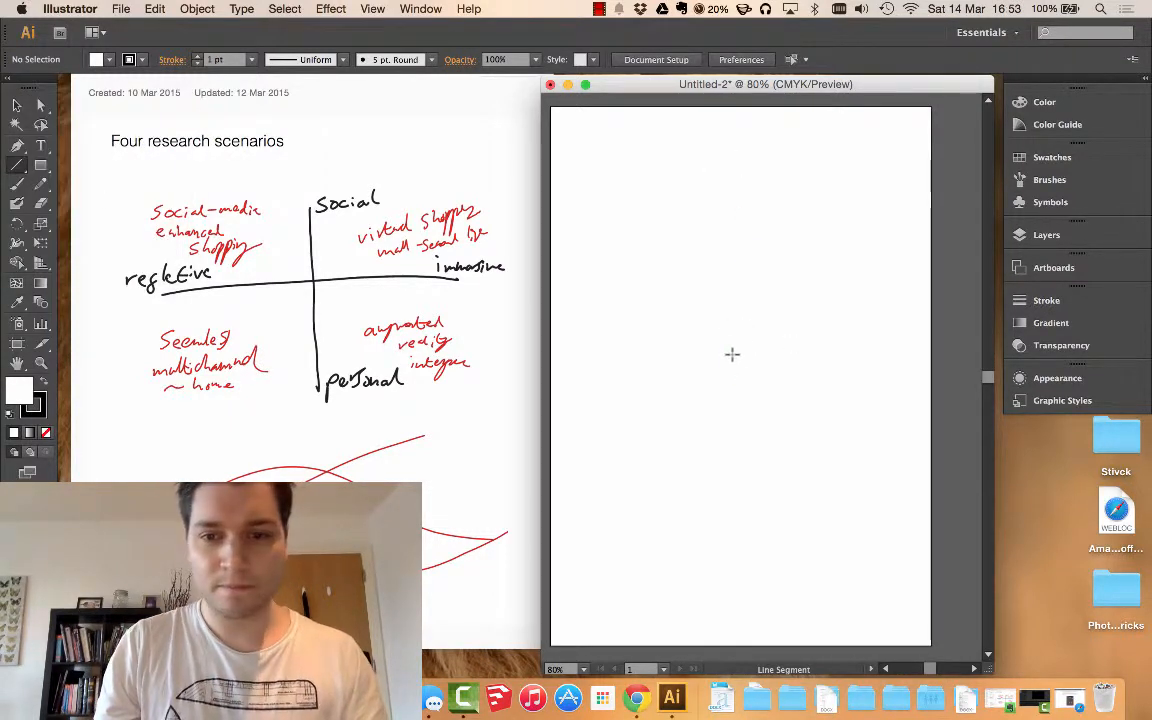
left_click_drag(741, 363, 740, 159)
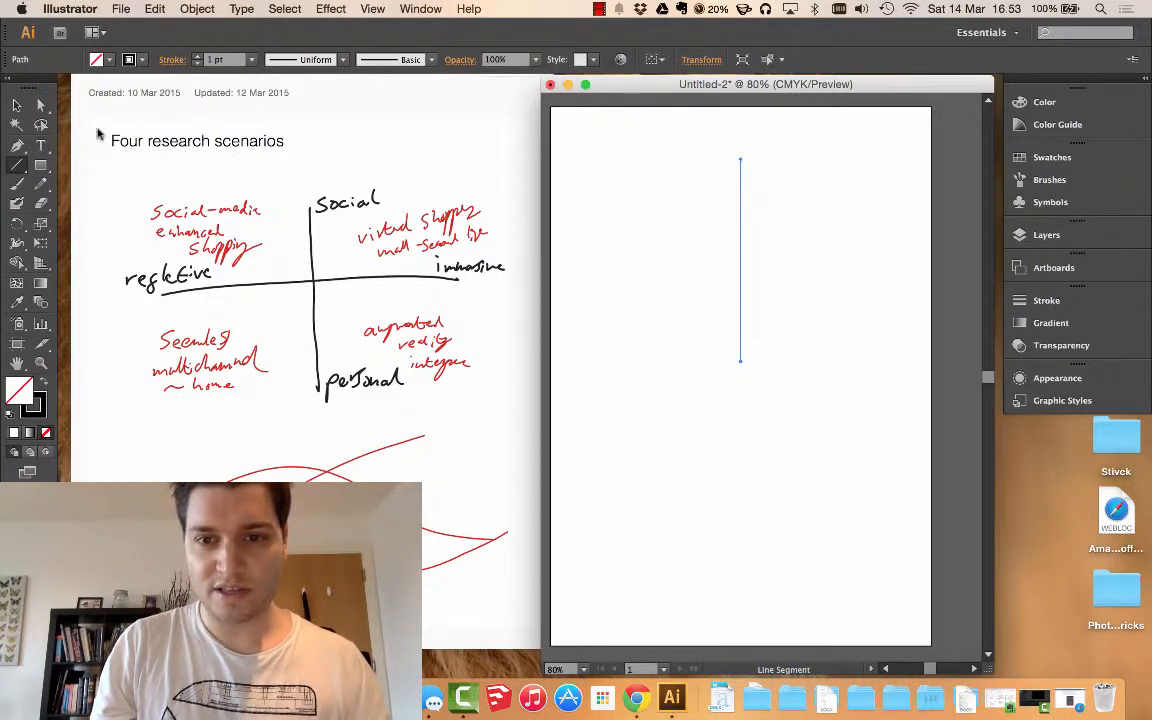
Set the vertical line's stroke weight to 3 pt
left_click(16, 104)
left_click(756, 189)
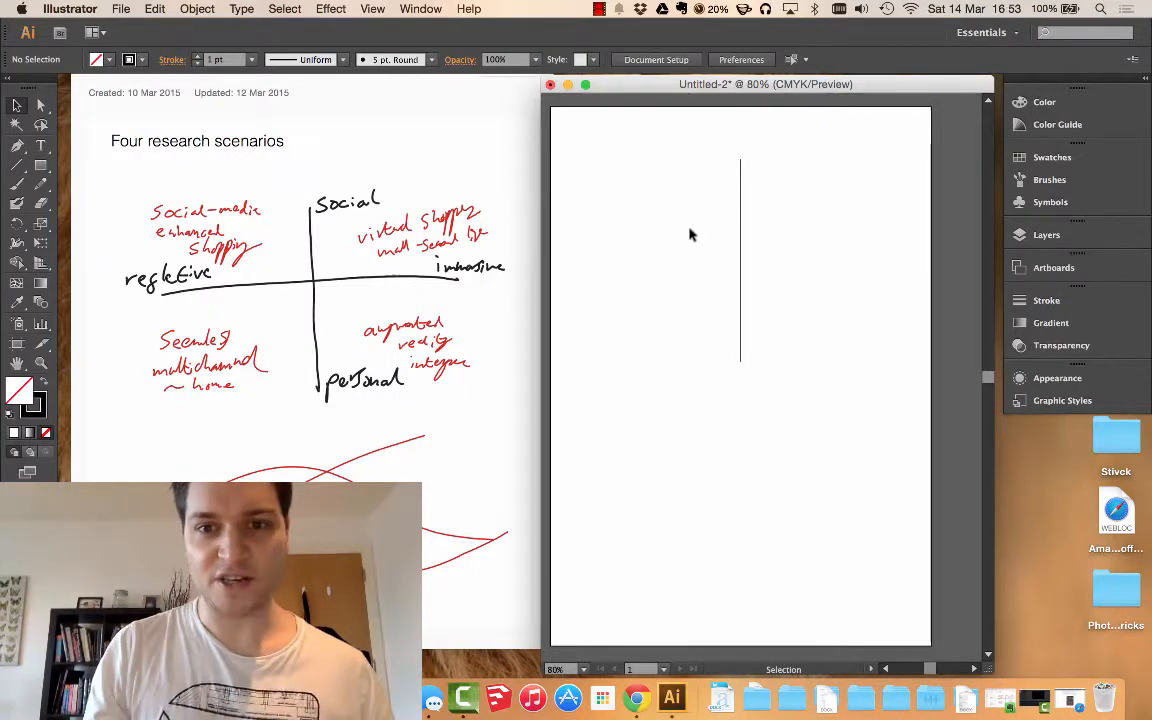
left_click(741, 252)
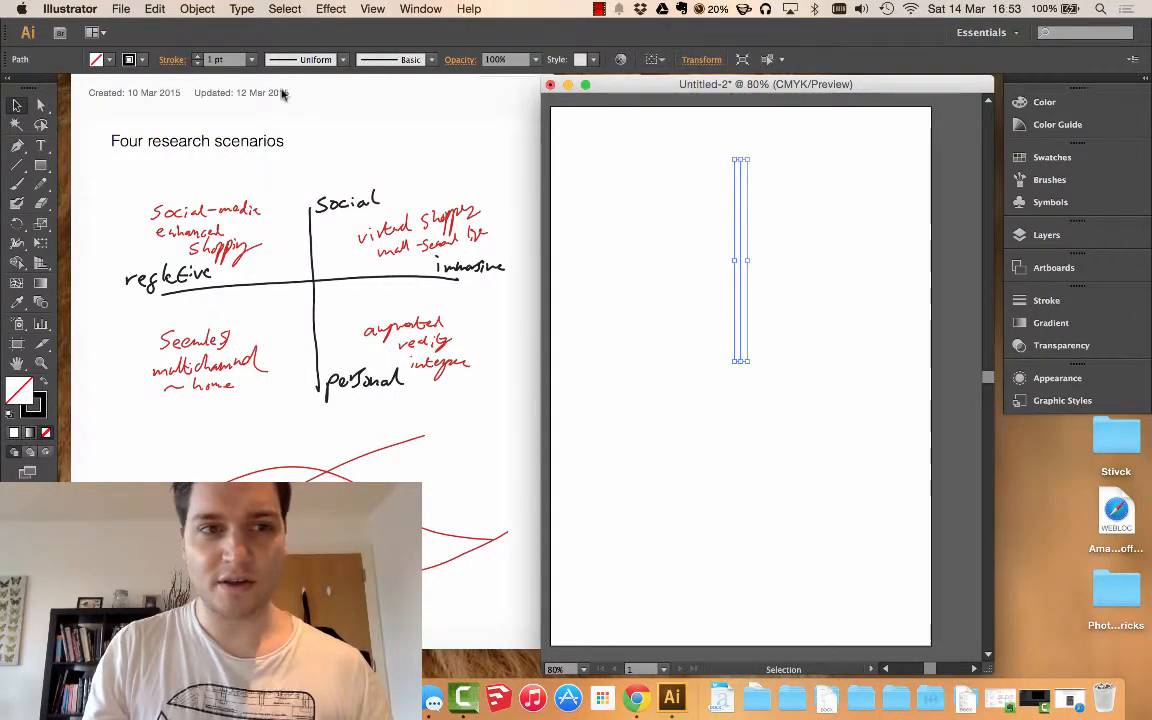
left_click(198, 57)
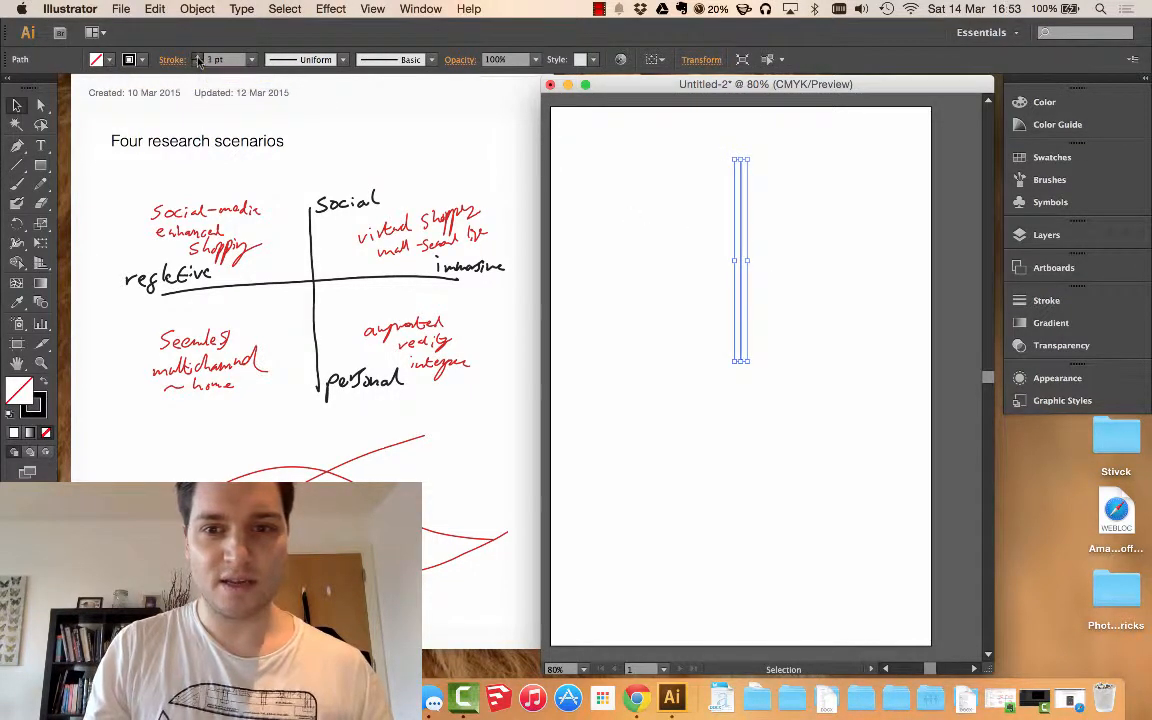
left_click(198, 57)
left_click(198, 57)
left_click(198, 57)
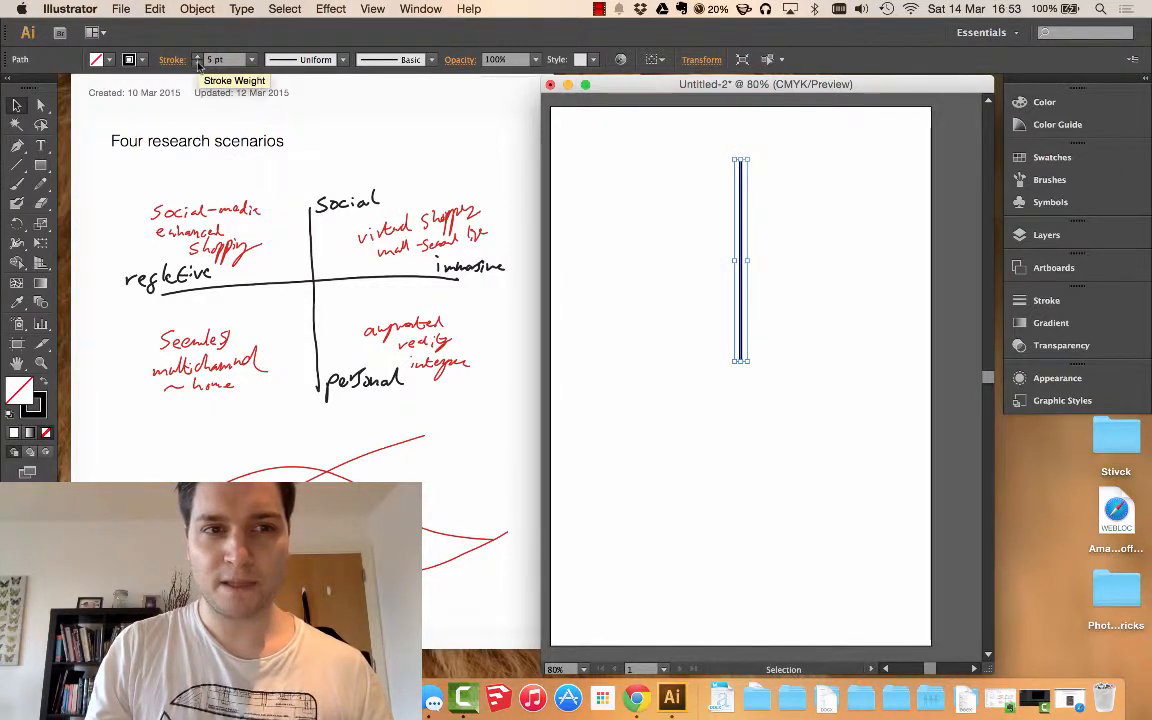
left_click(640, 234)
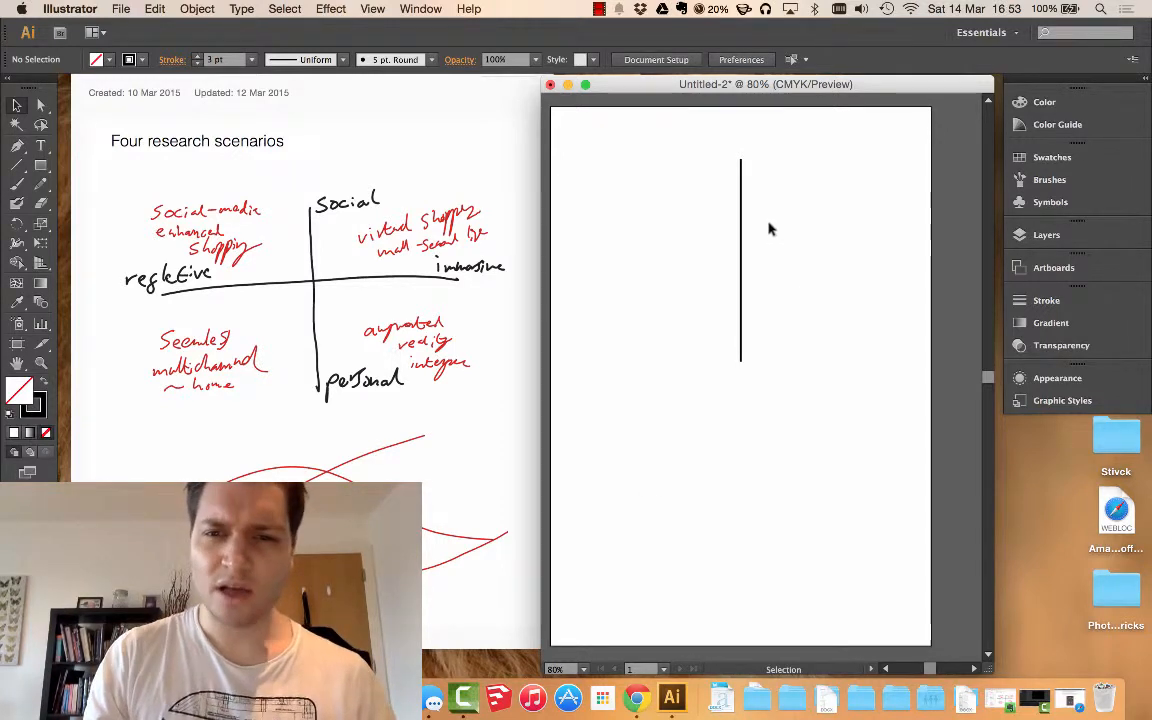
left_click(741, 190)
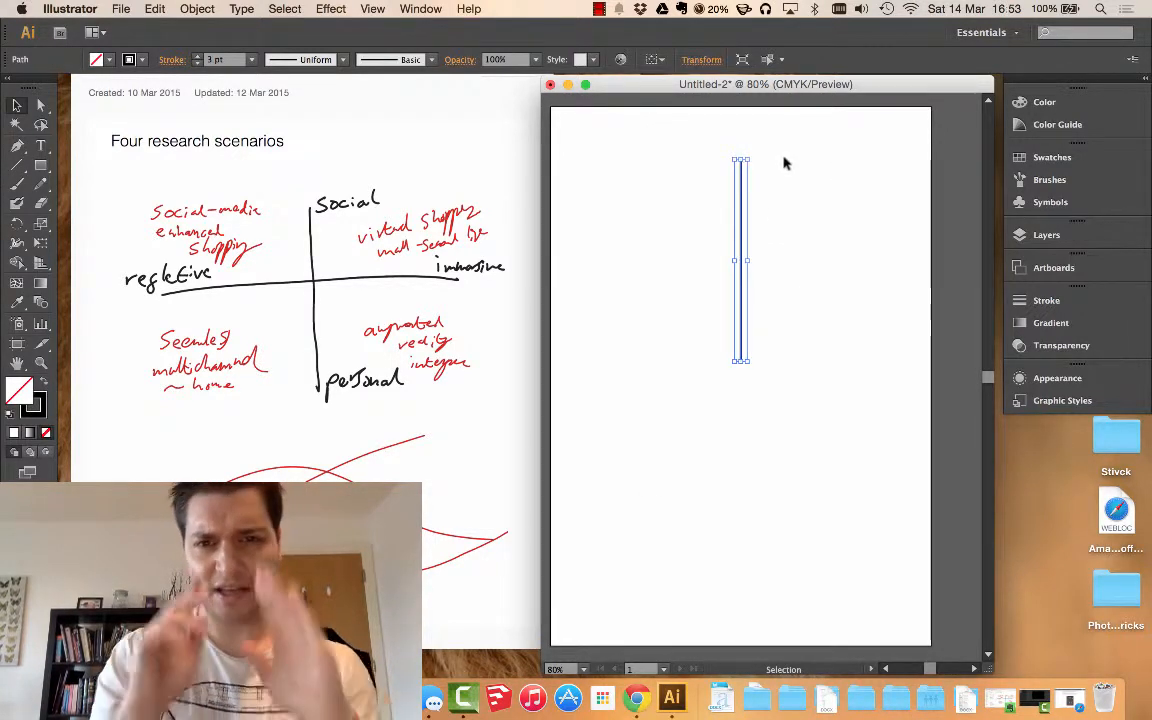
left_click(760, 318)
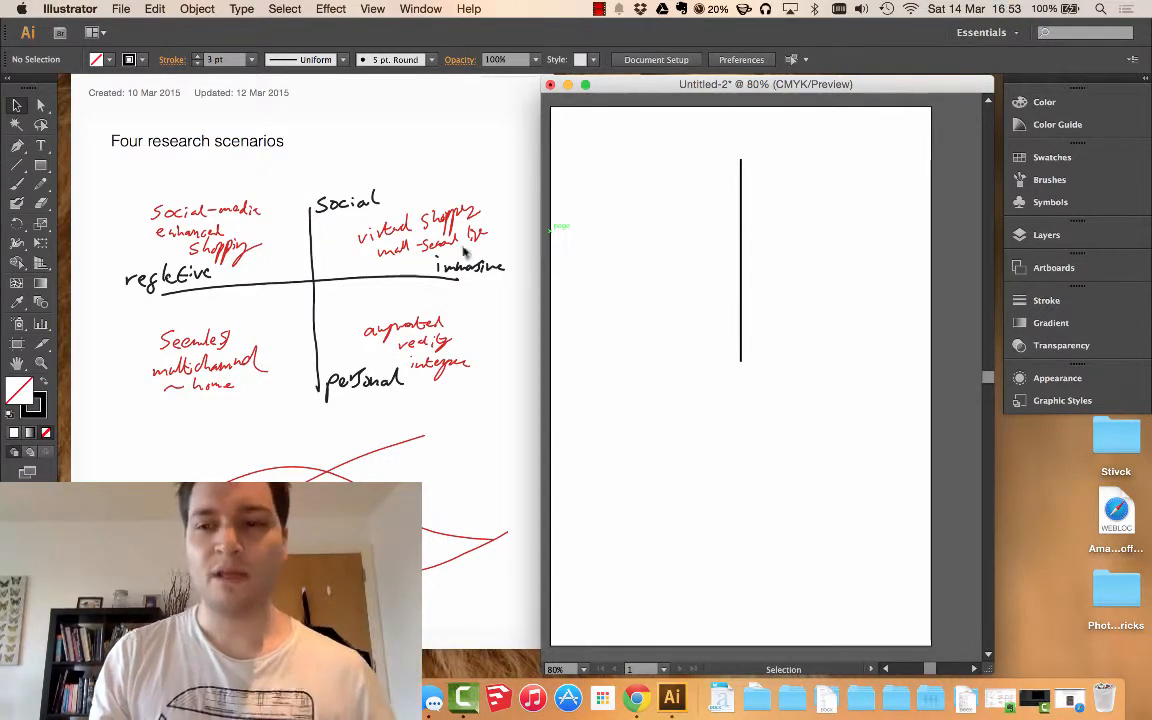
Add Arrow 3 arrowheads to both the start and end of the vertical line
left_click(741, 182)
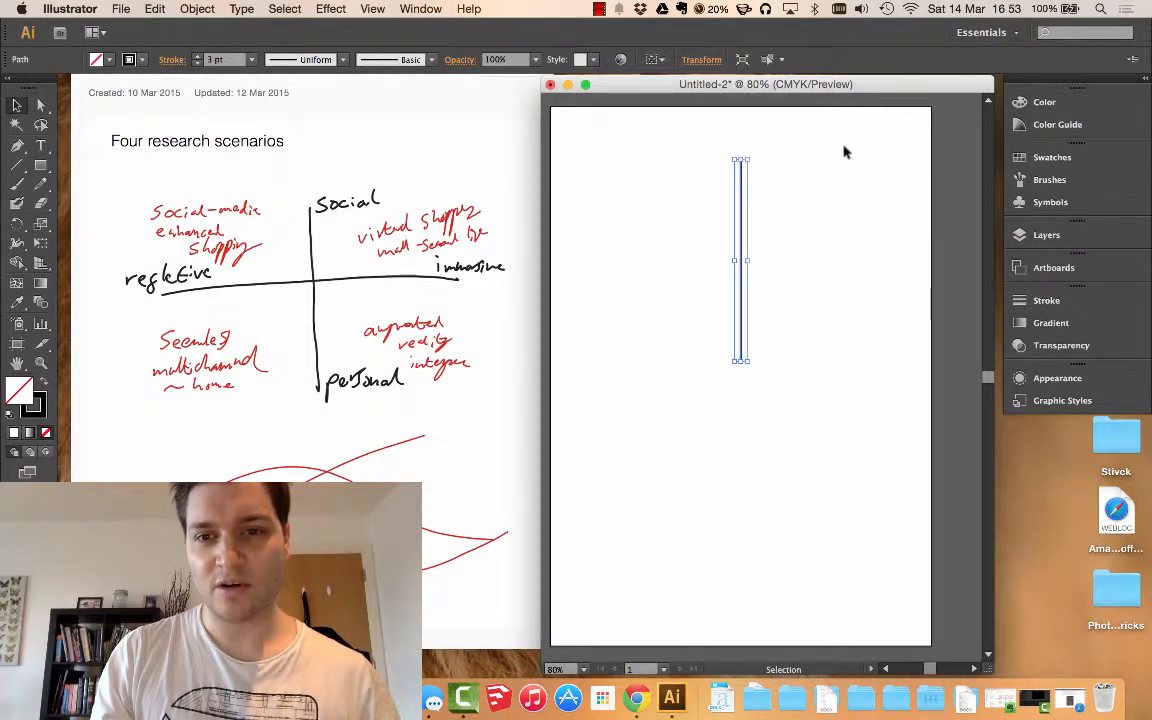
left_click(1060, 301)
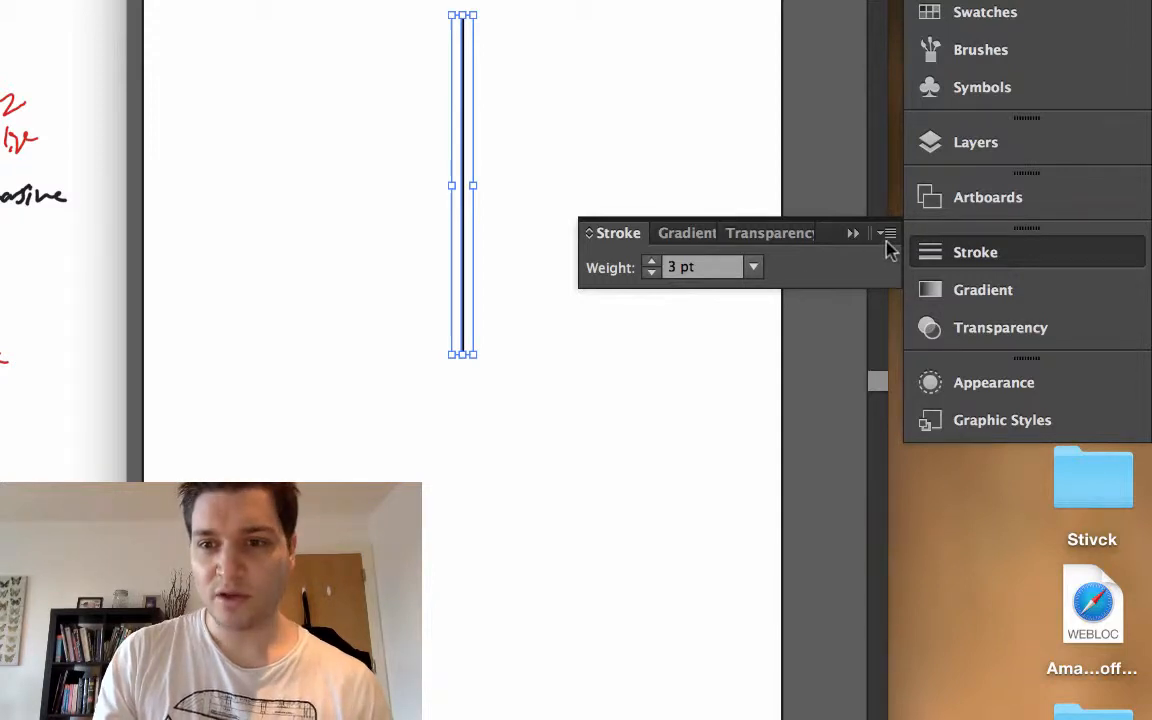
left_click(888, 238)
left_click(915, 234)
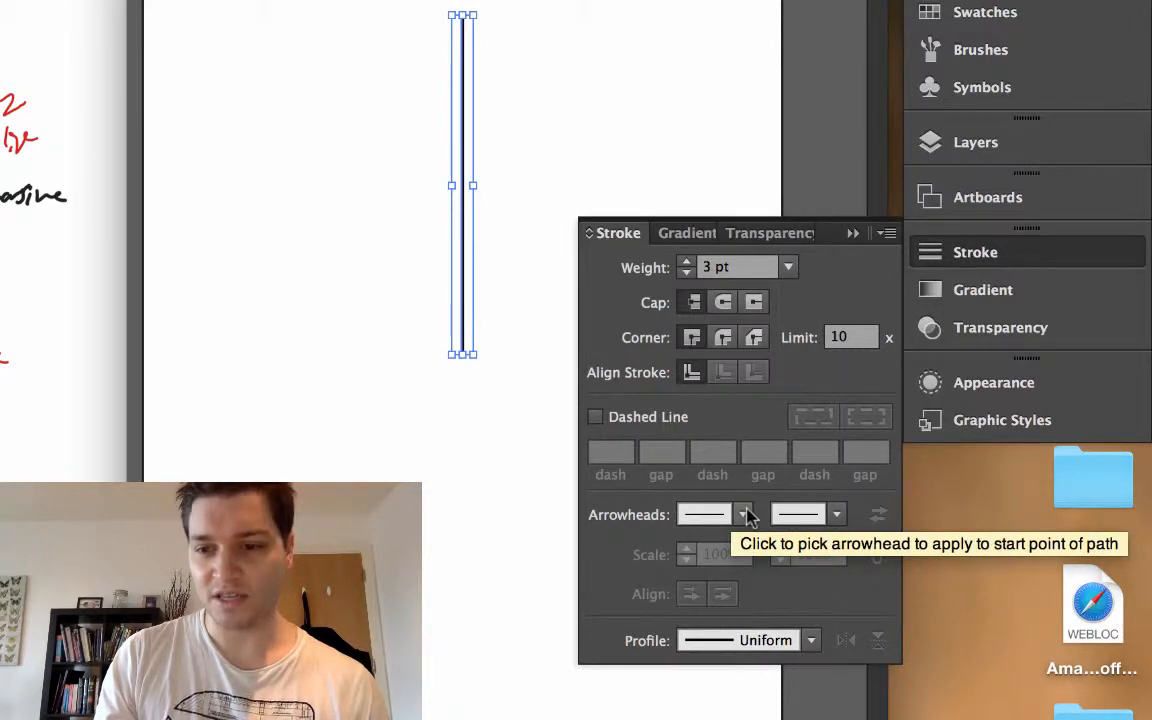
left_click(740, 518)
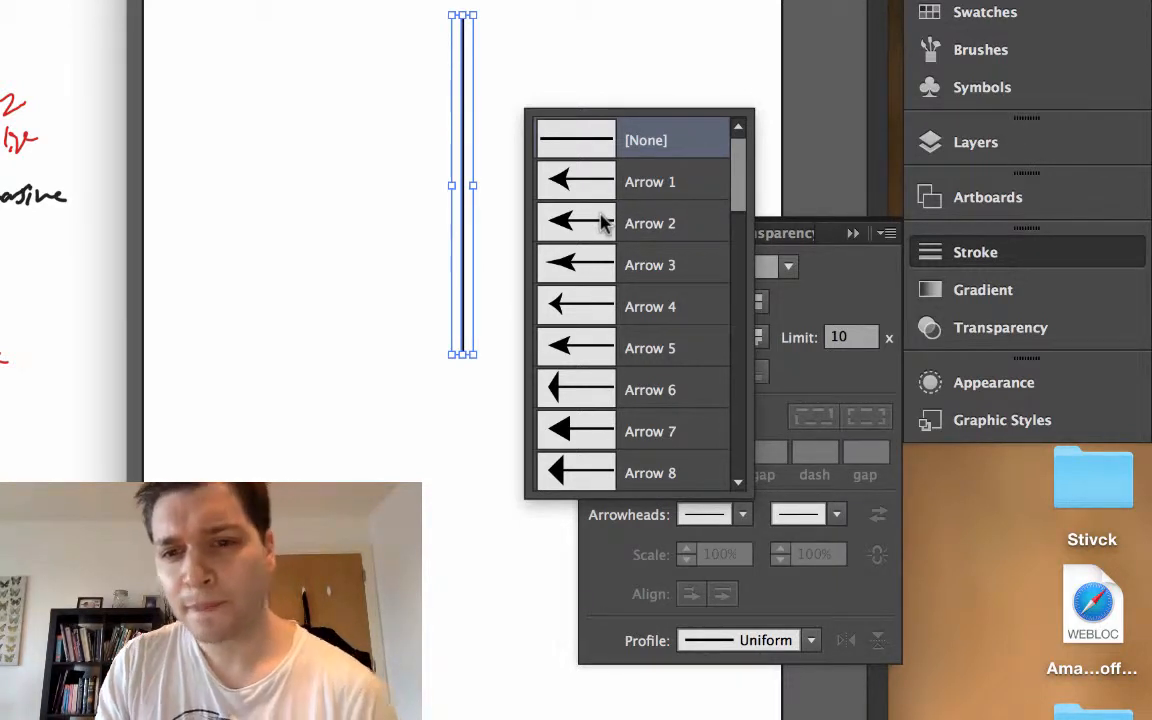
left_click(597, 262)
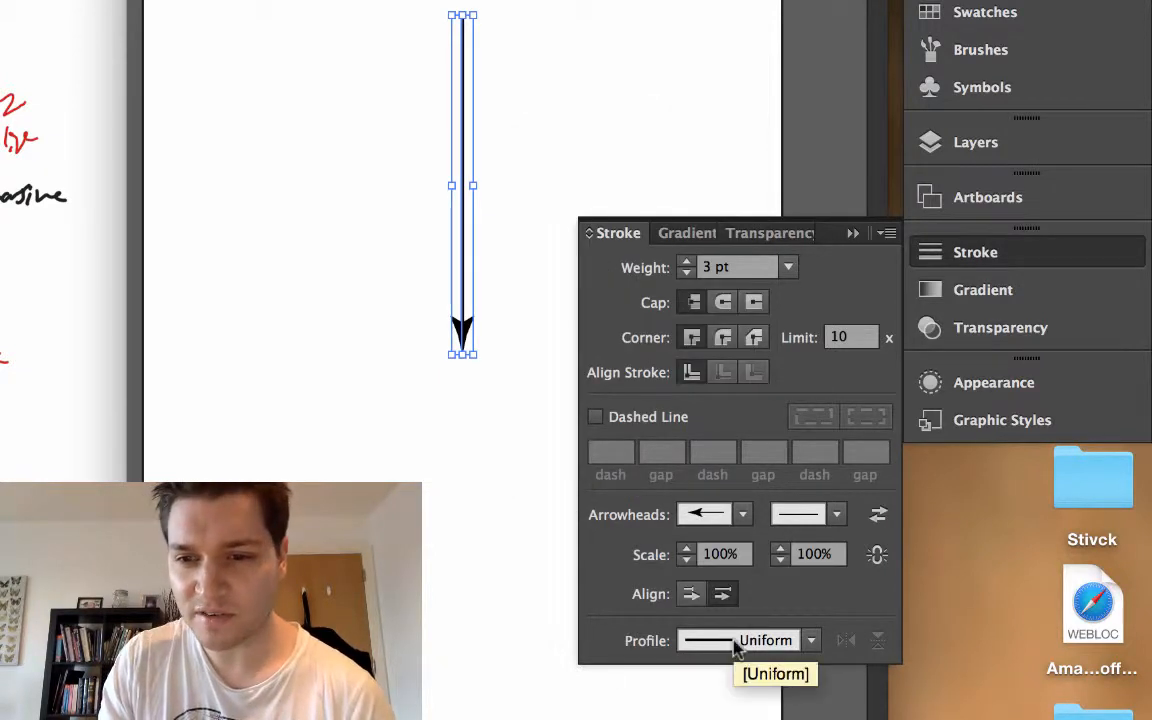
left_click(822, 518)
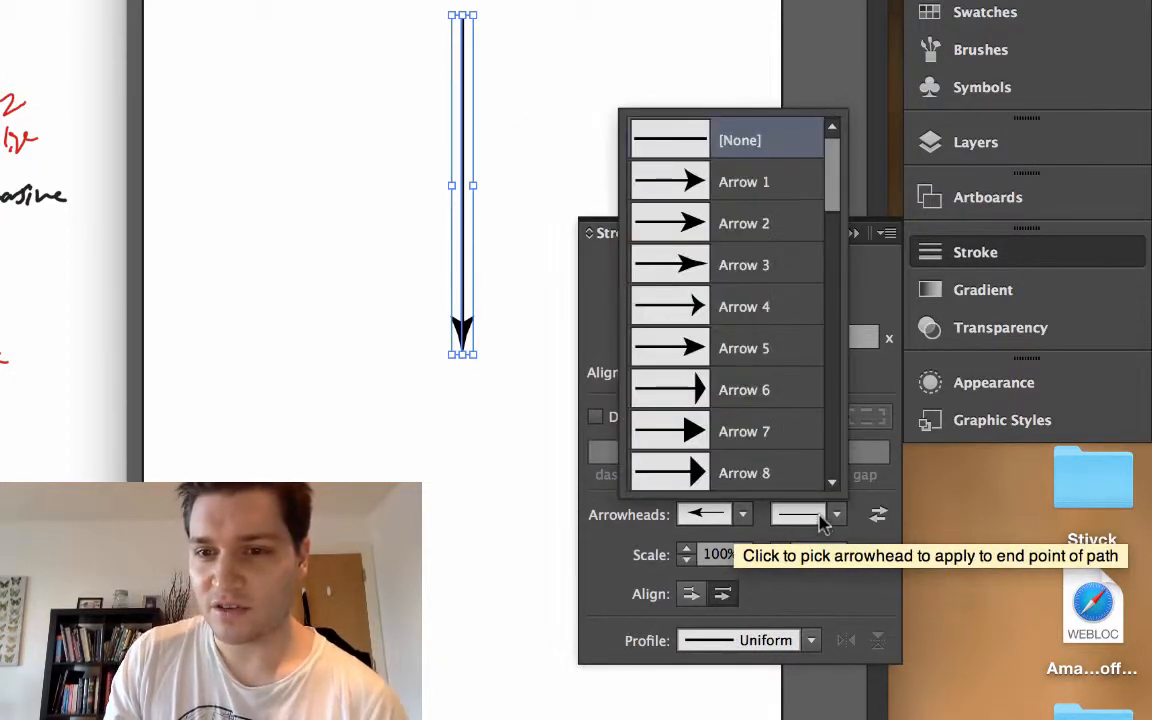
left_click(757, 262)
left_click(584, 134)
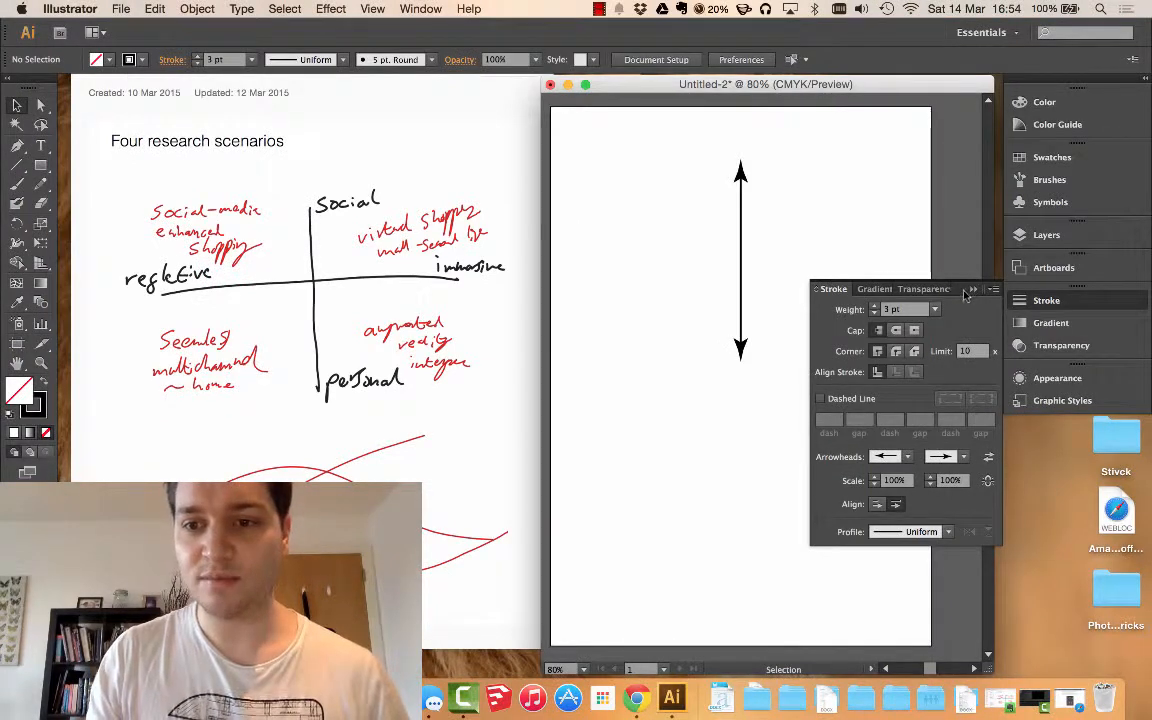
left_click(965, 292)
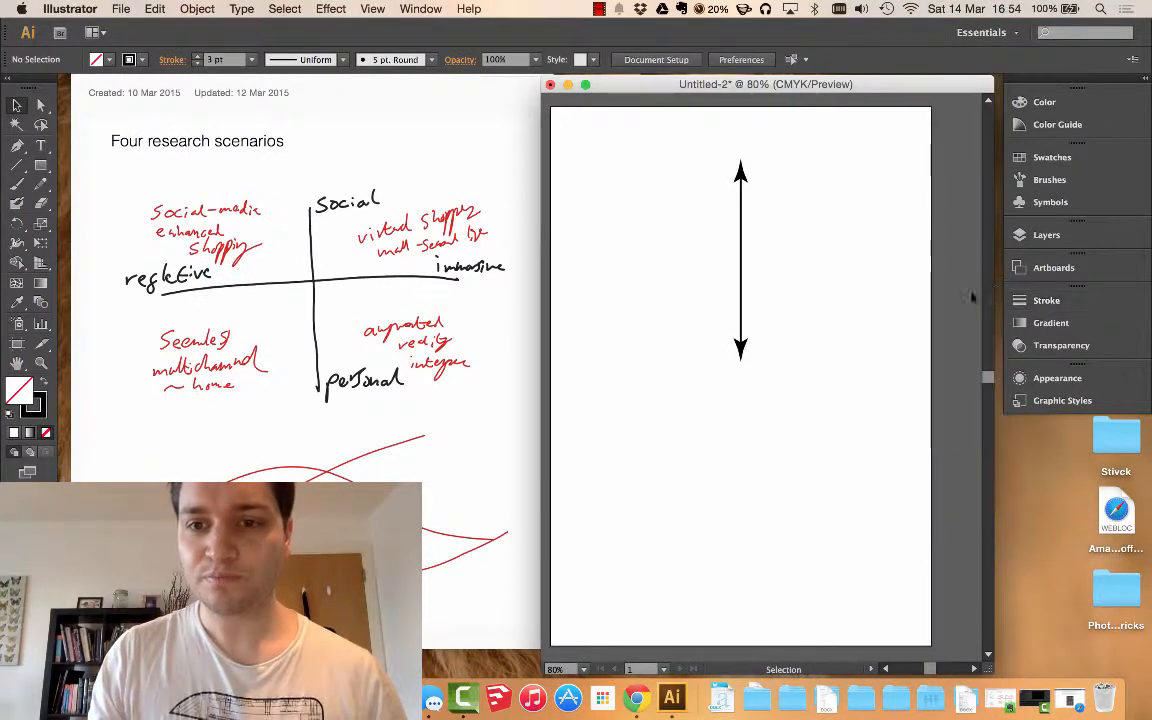
Duplicate the vertical arrow, rotate the copy to horizontal and centre it across the midpoint of the original
left_click(741, 185)
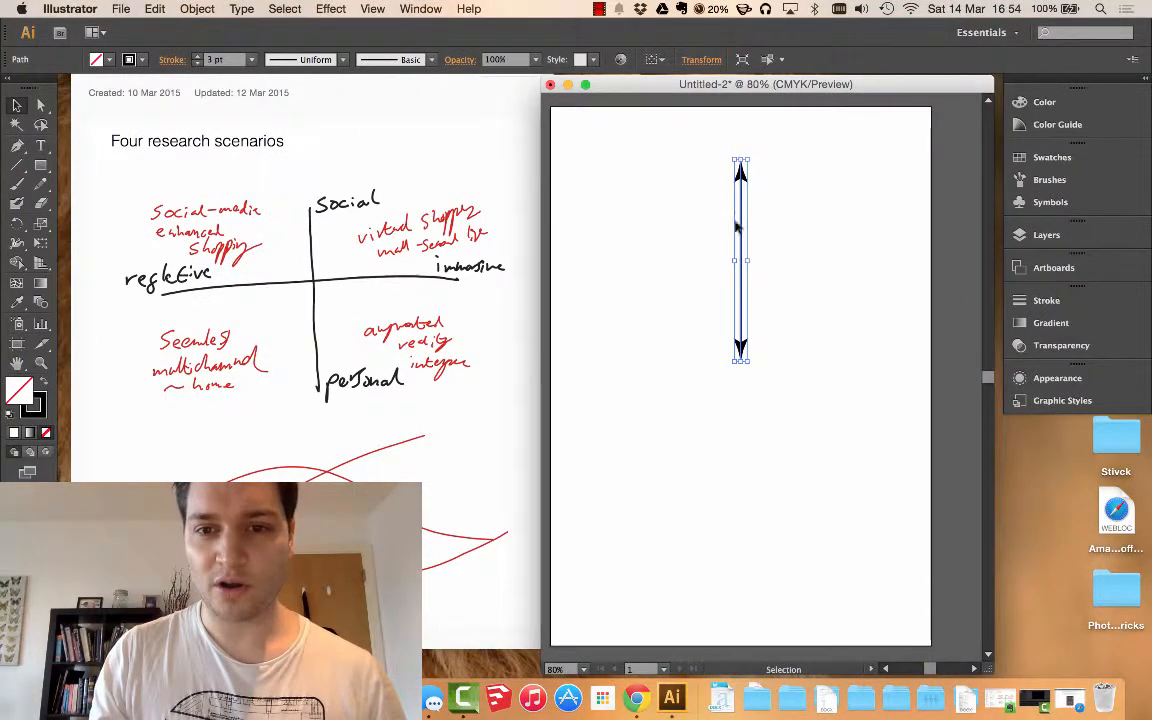
left_click_drag(739, 222, 812, 235)
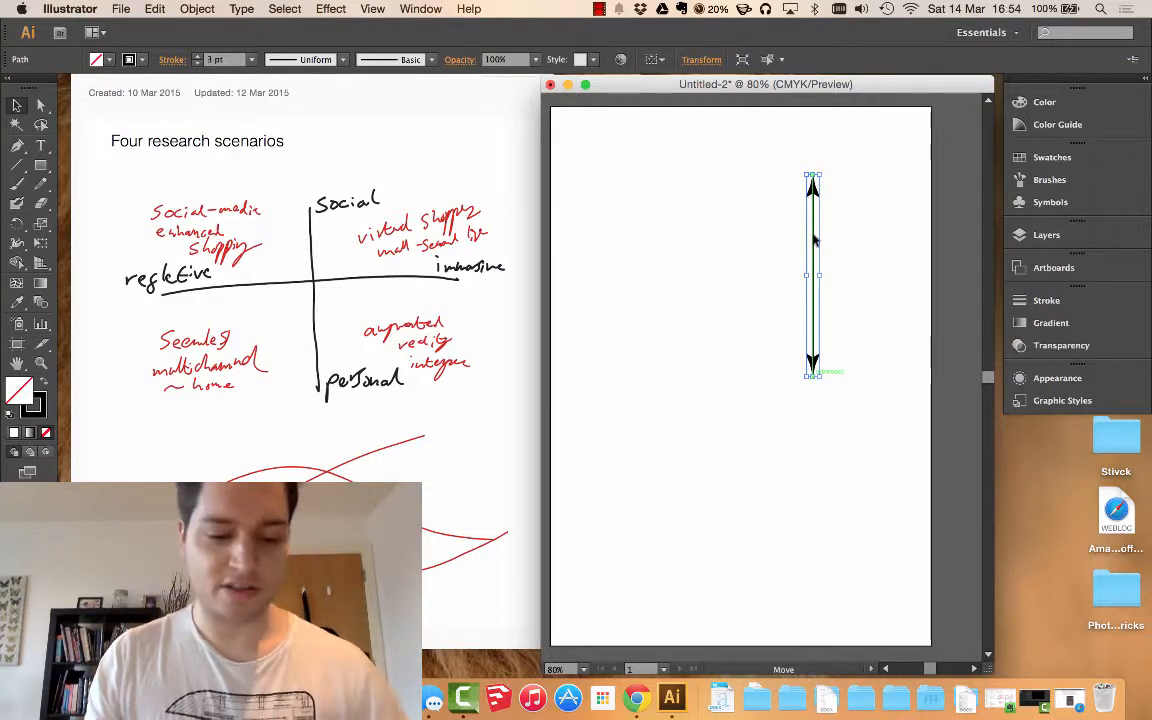
key("super+z")
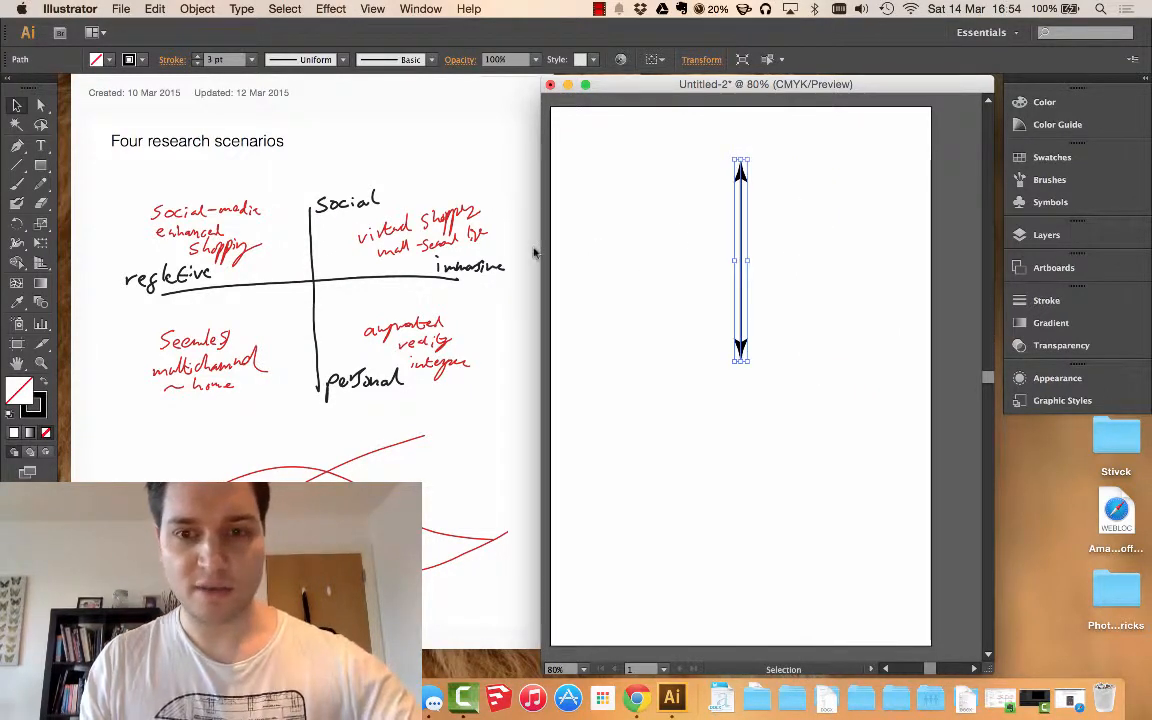
key("super+c")
key("super+v")
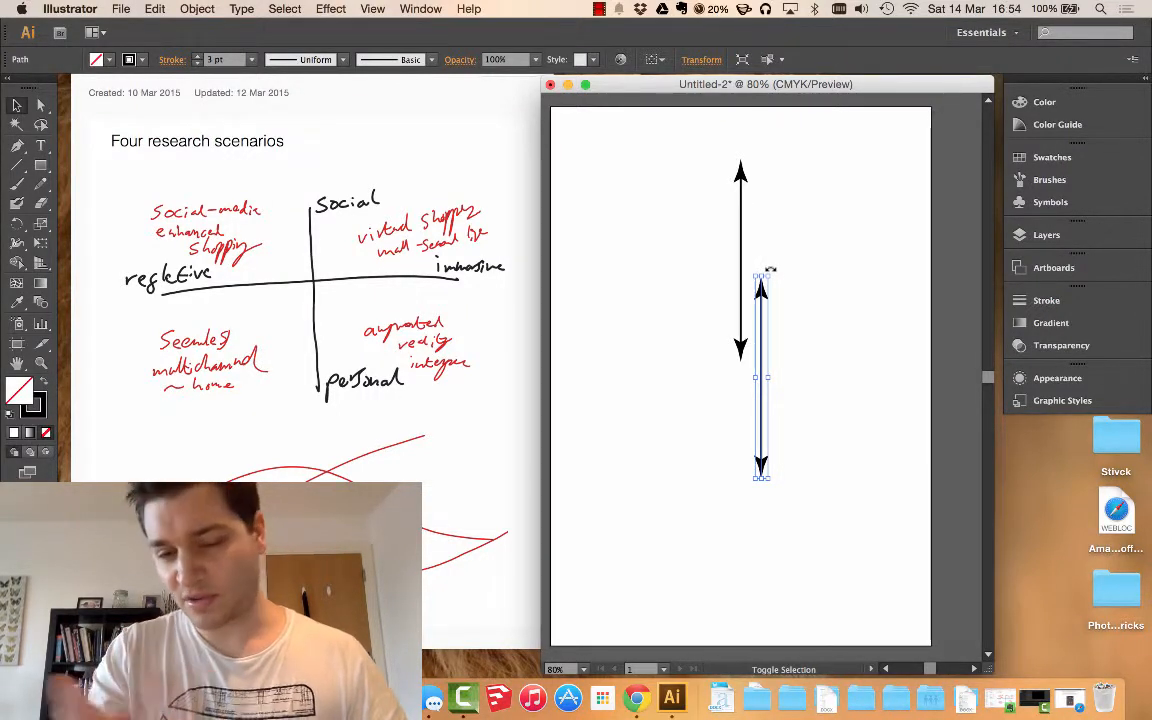
mouse_move(770, 270)
left_mouse_down()
mouse_move(864, 324)
mouse_move(856, 378)
mouse_move(794, 337)
mouse_move(782, 262)
left_mouse_up()
left_click(823, 327)
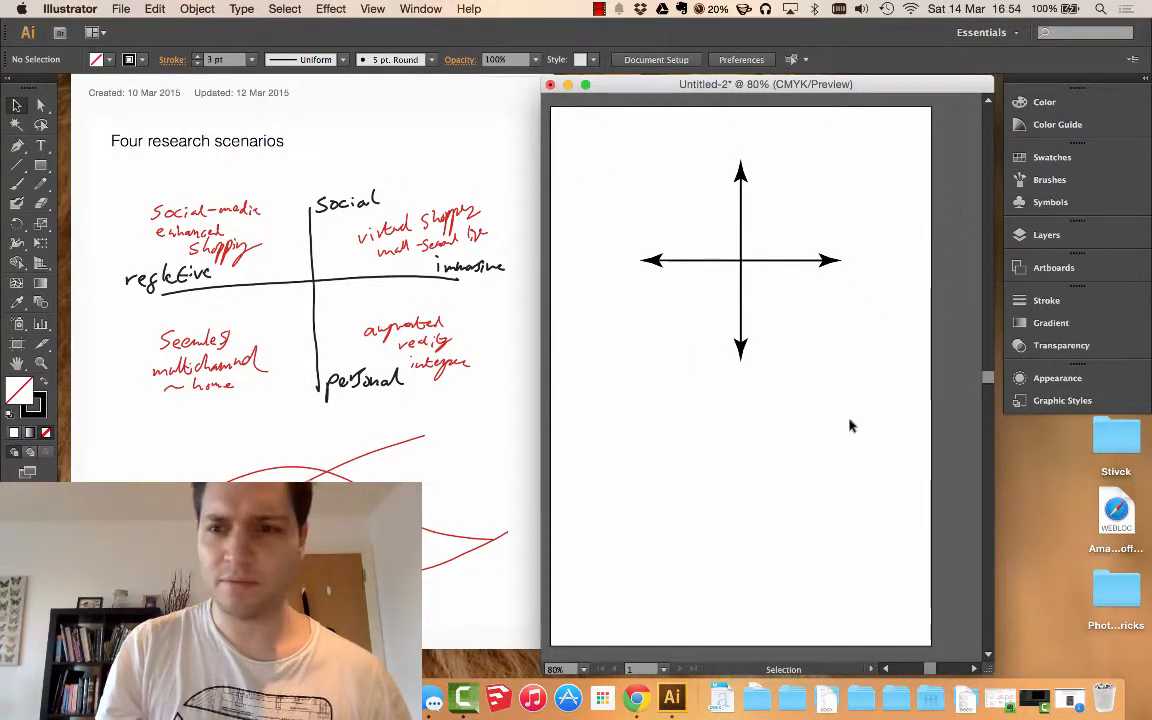
Make the Text layer the active layer
left_click(1046, 234)
left_click(880, 245)
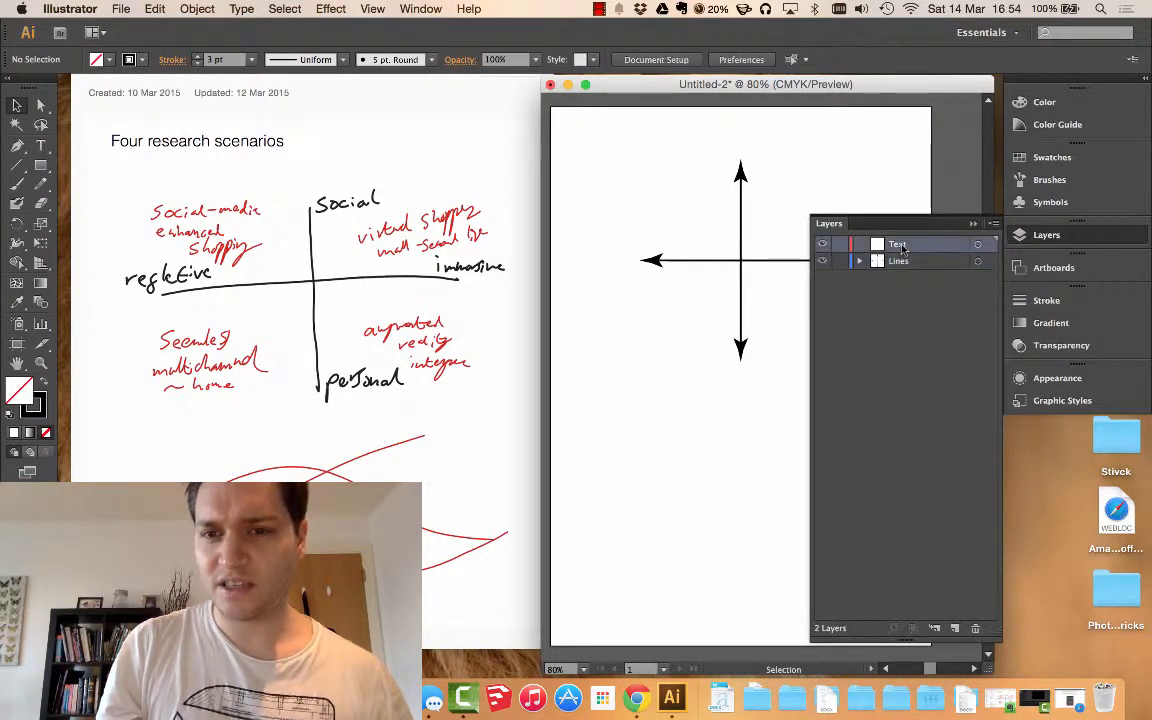
left_click(861, 261)
left_click(861, 261)
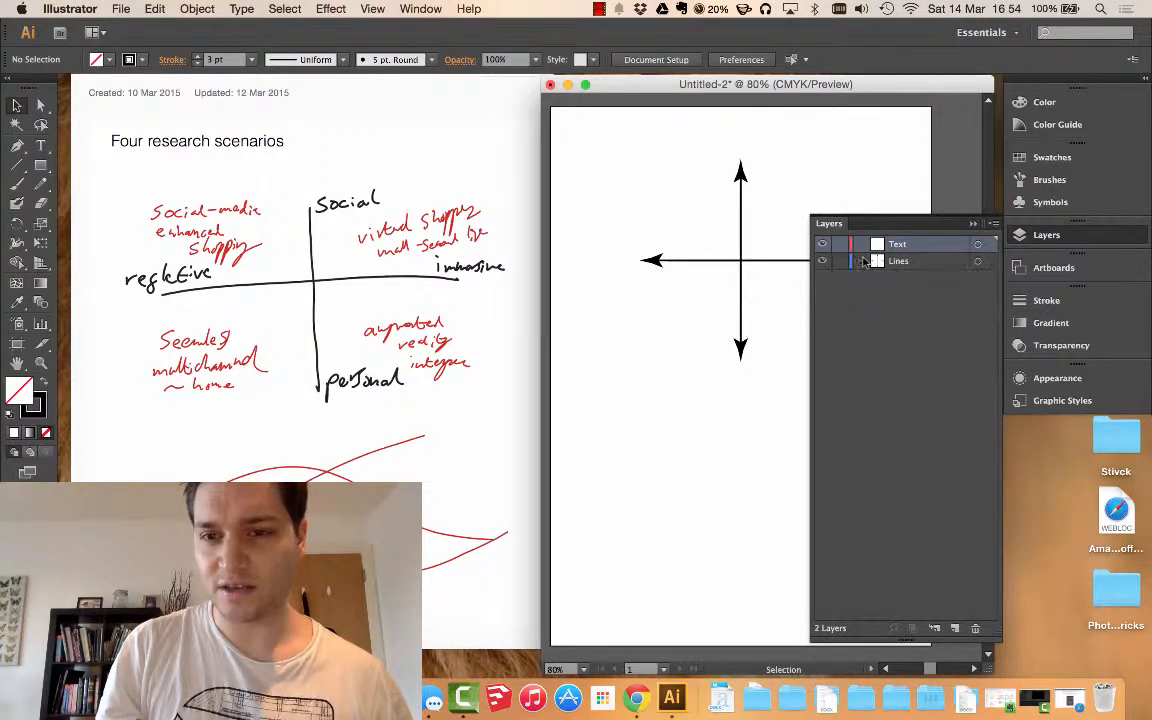
left_click(861, 261)
left_click(861, 261)
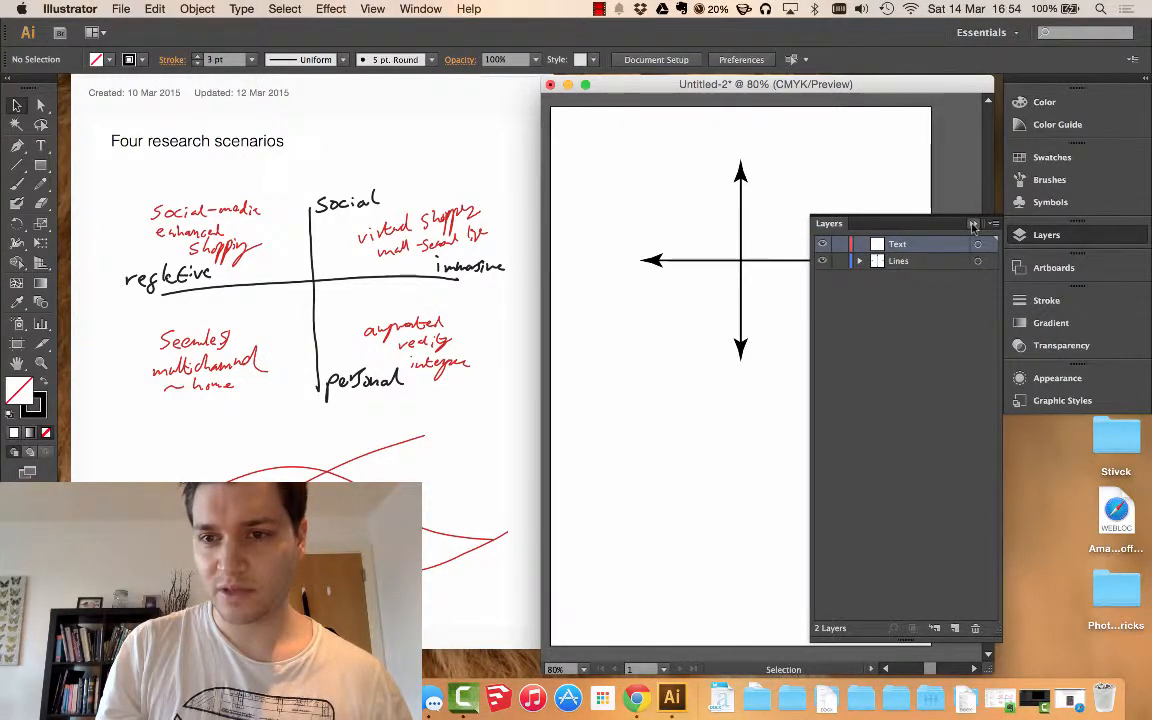
left_click(874, 200)
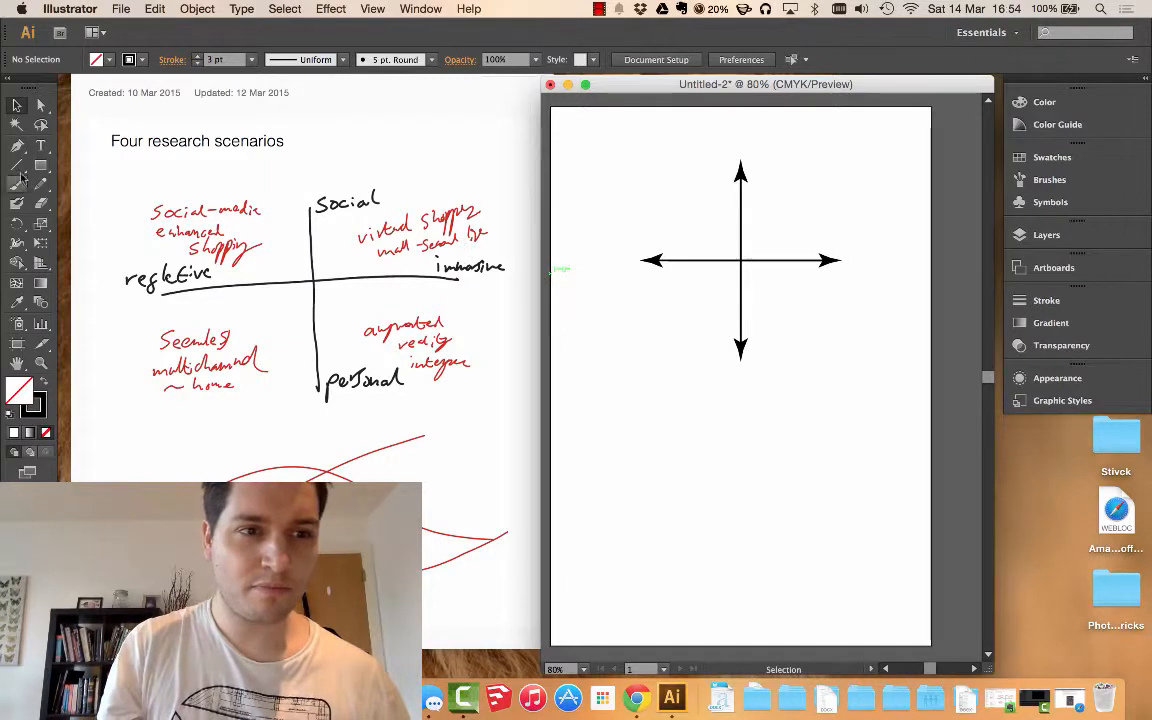
Create an area text frame just above the vertical arrow's upper tip containing the centre-aligned word Social
key("t")
left_click_drag(695, 129, 795, 150)
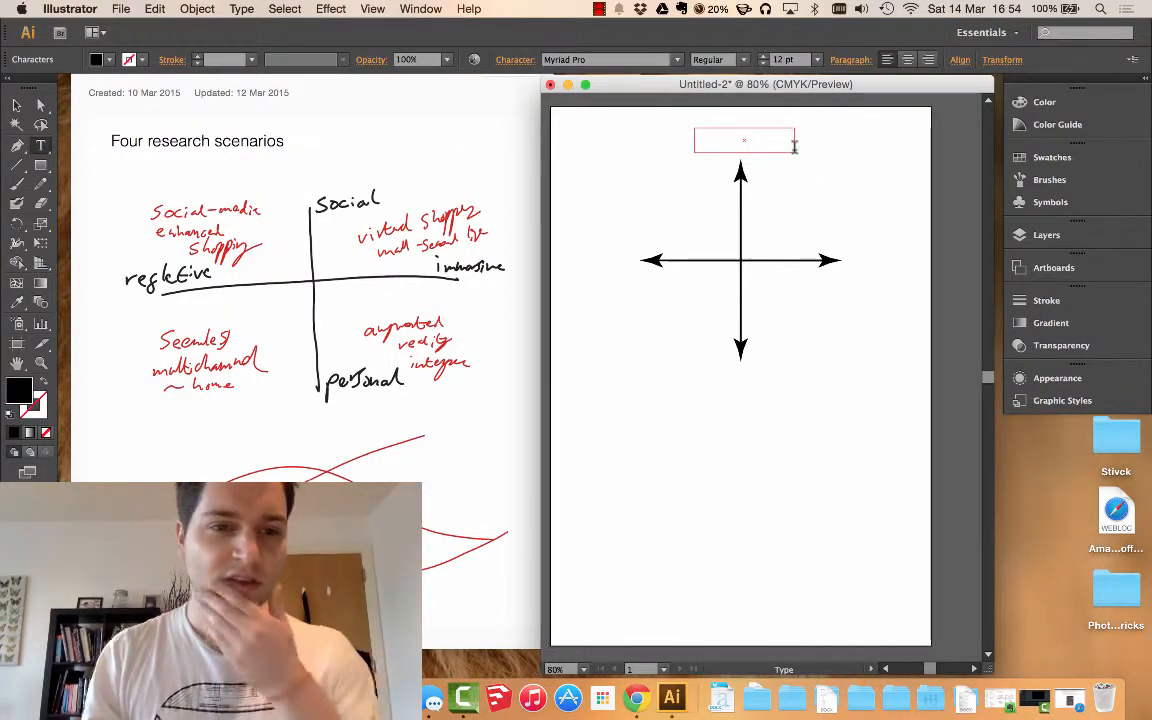
type("Social")
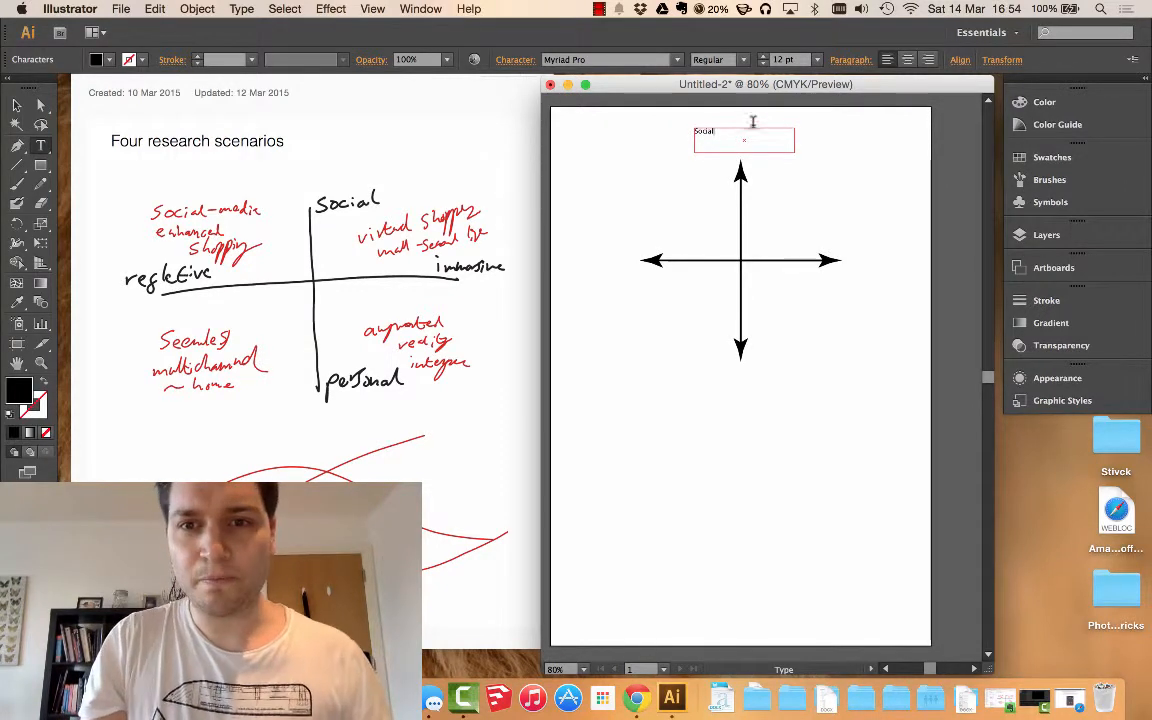
left_click(908, 62)
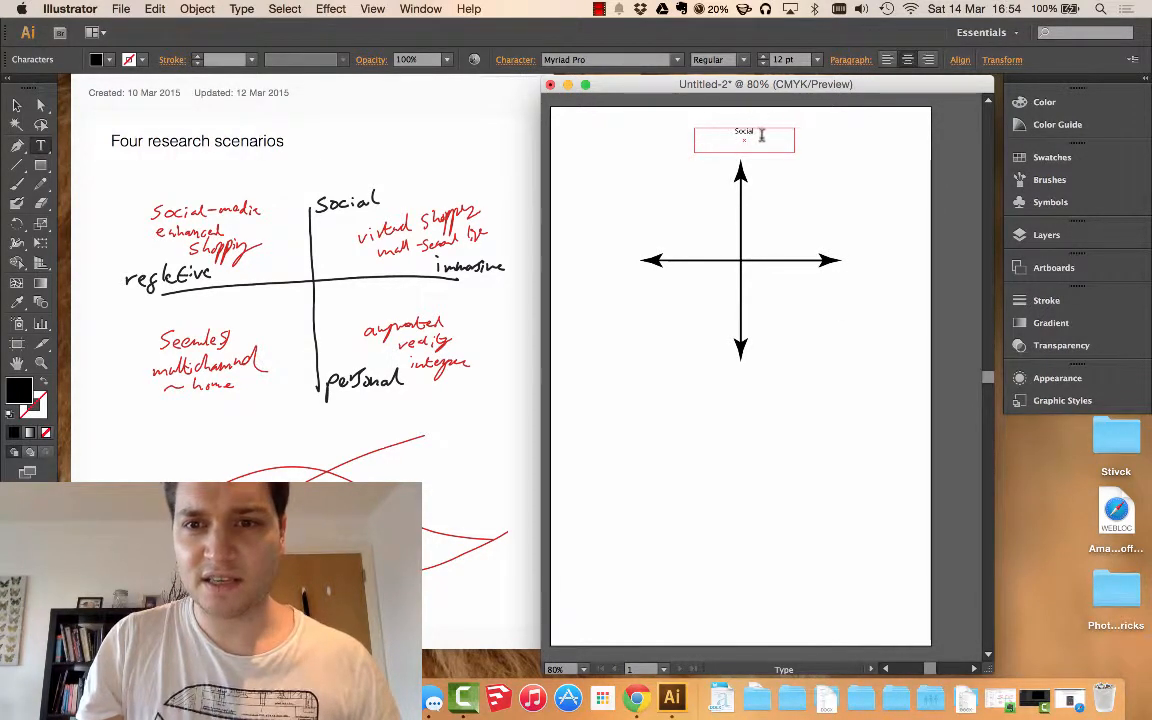
Set the Social label's font size to 36 pt
left_click_drag(761, 133, 669, 135)
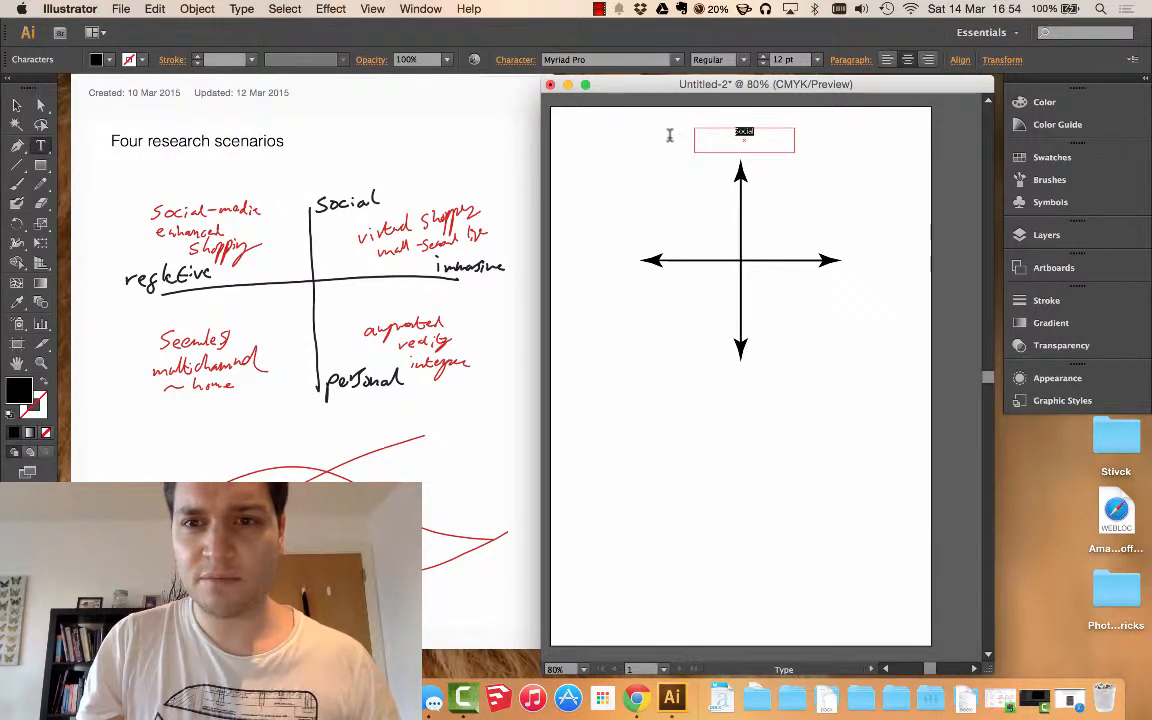
left_click(818, 61)
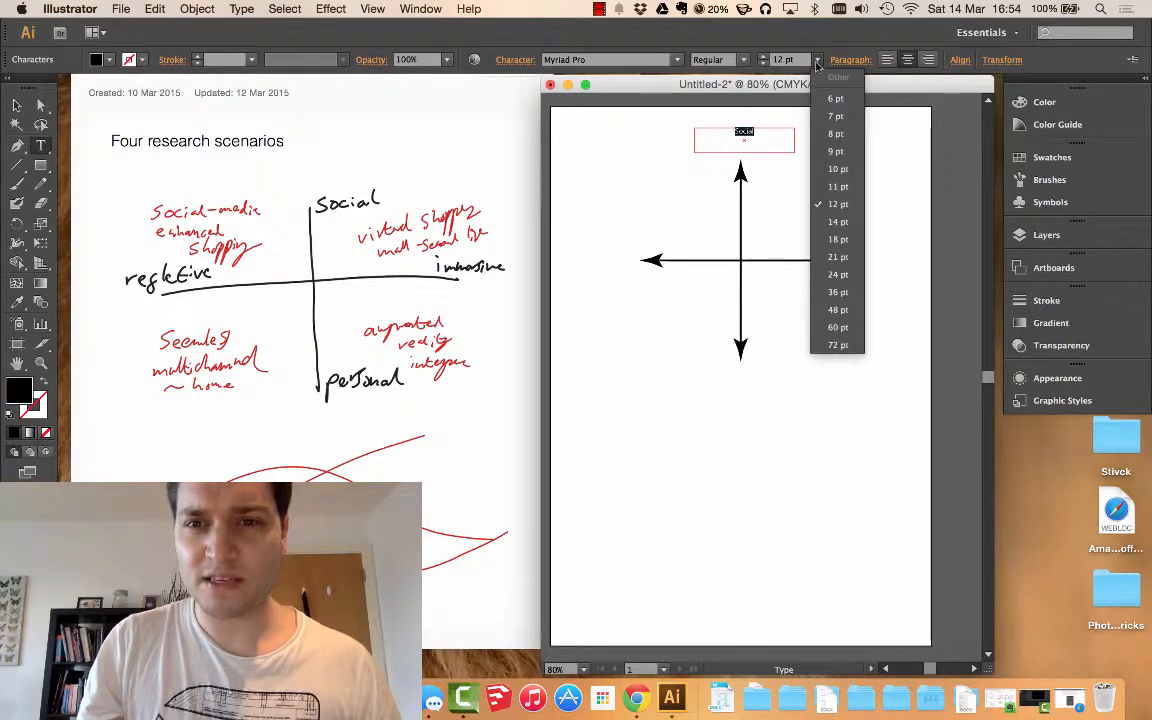
left_click(849, 272)
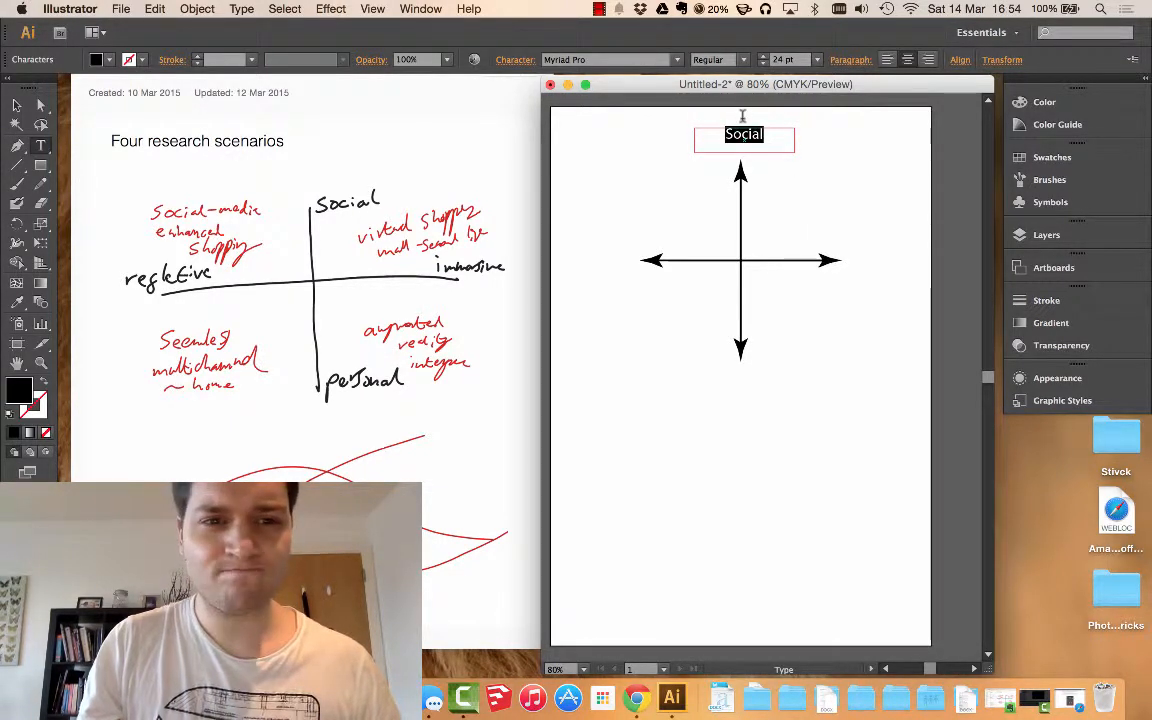
left_click(818, 60)
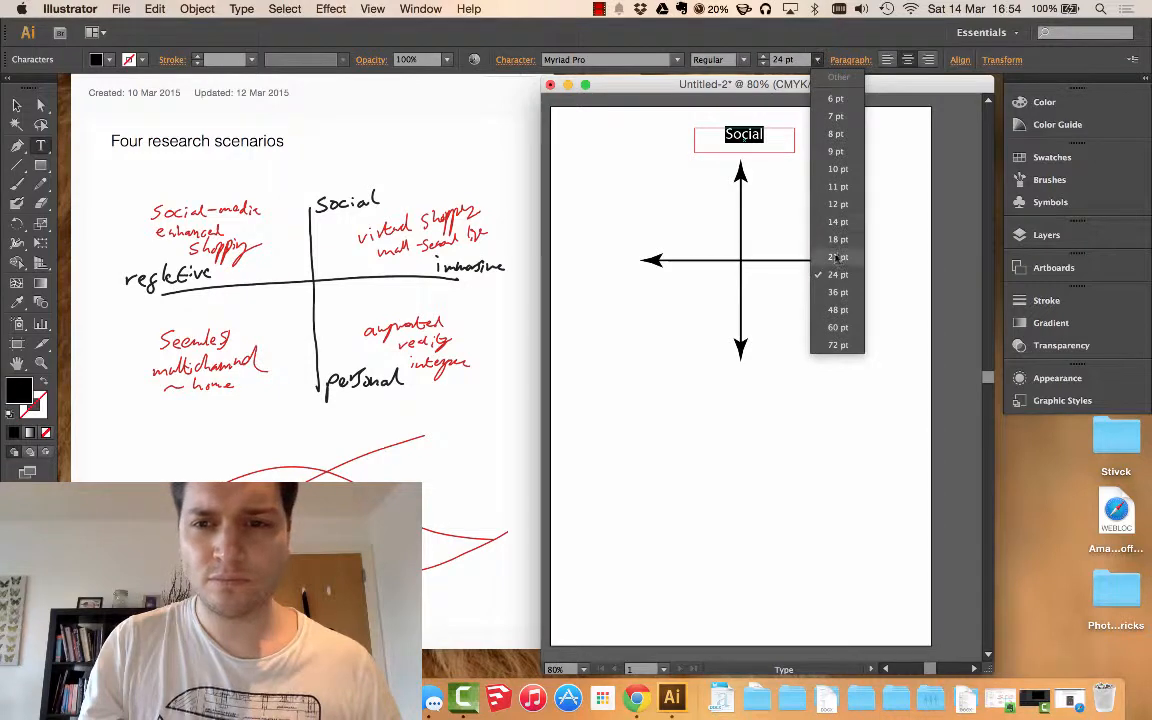
left_click(838, 292)
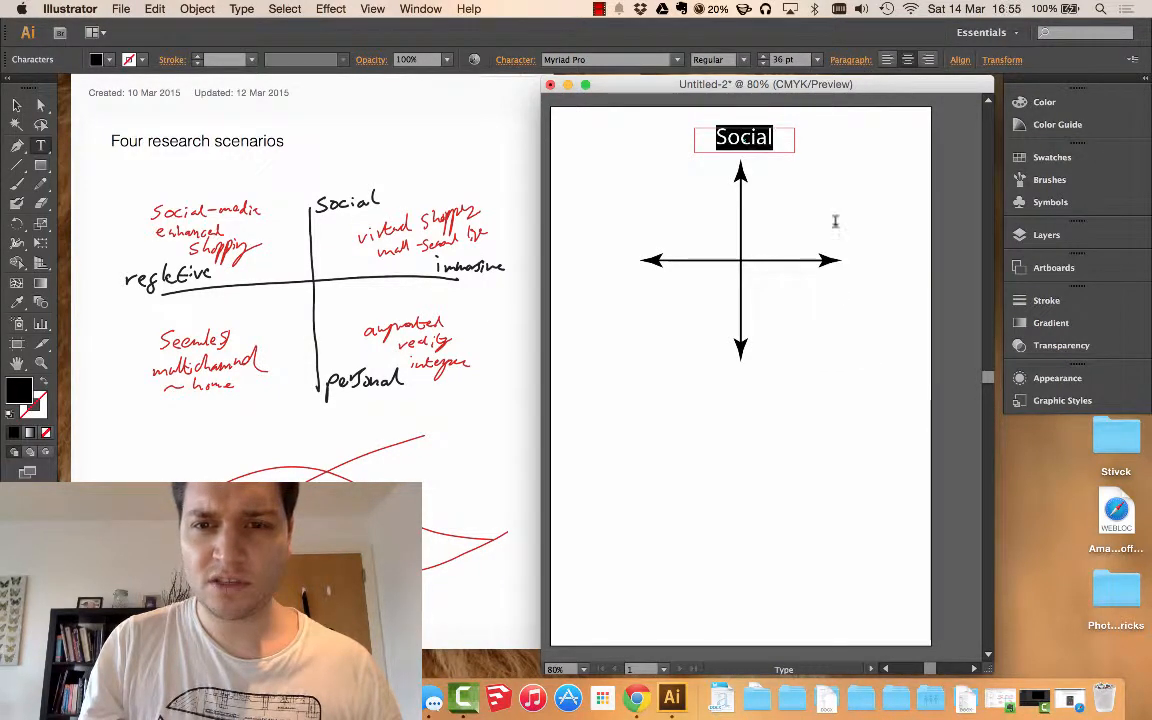
left_click(834, 177)
Change the Social label's font to Helvetica Neue
left_click_drag(773, 140, 705, 144)
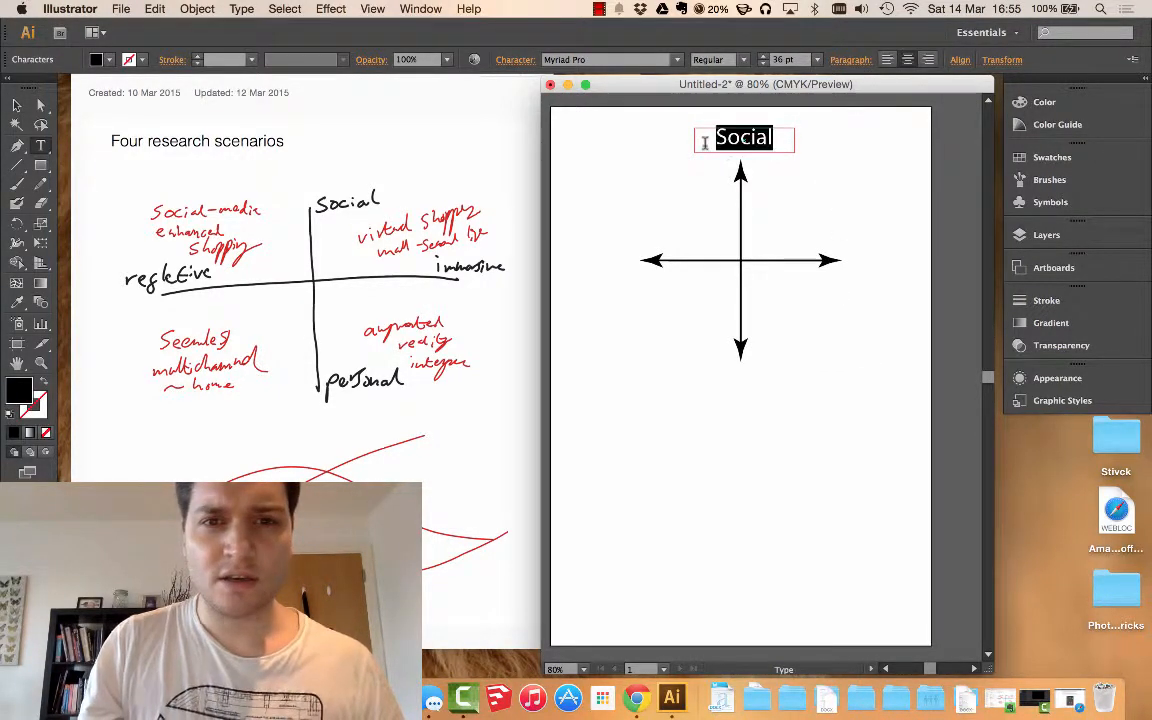
left_click(677, 60)
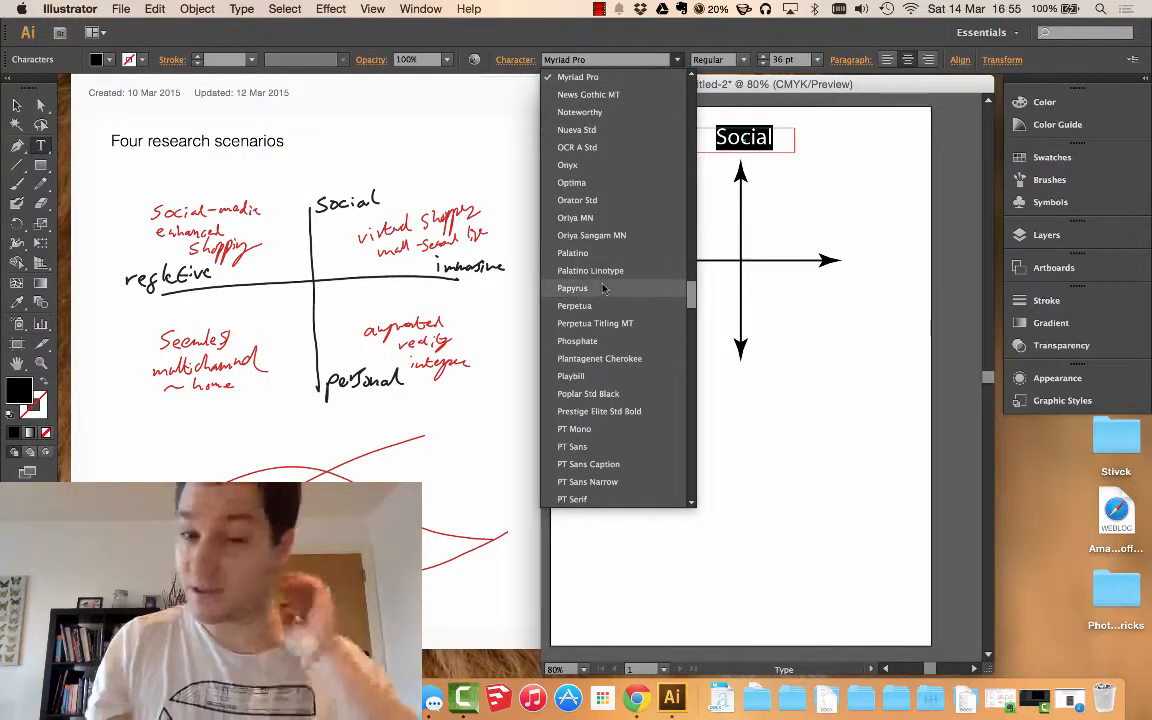
scroll(603, 288, "up", 10)
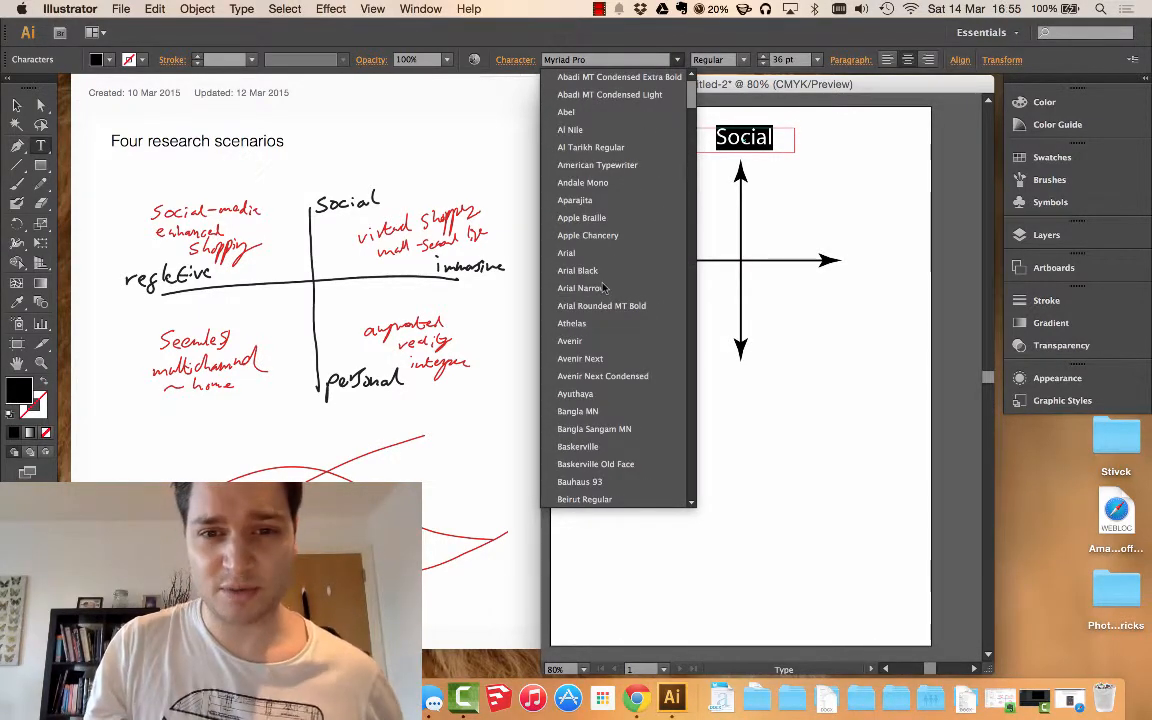
scroll(603, 287, "down", 10)
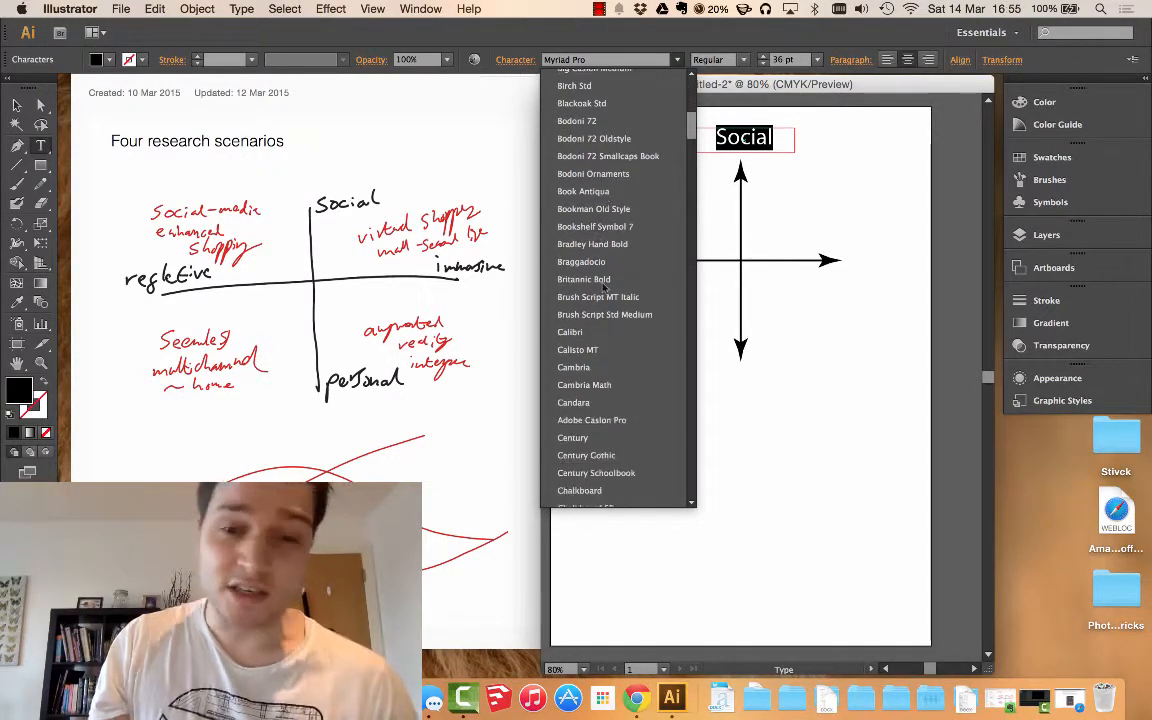
scroll(603, 287, "down", 5)
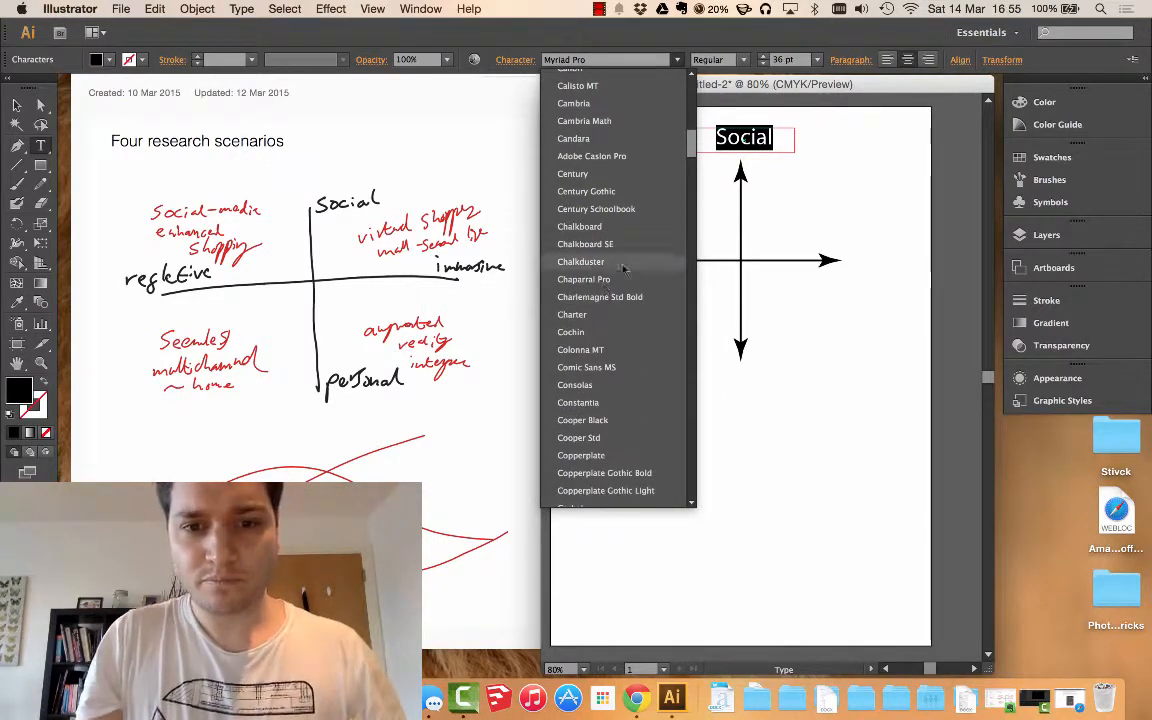
scroll(623, 268, "down", 5)
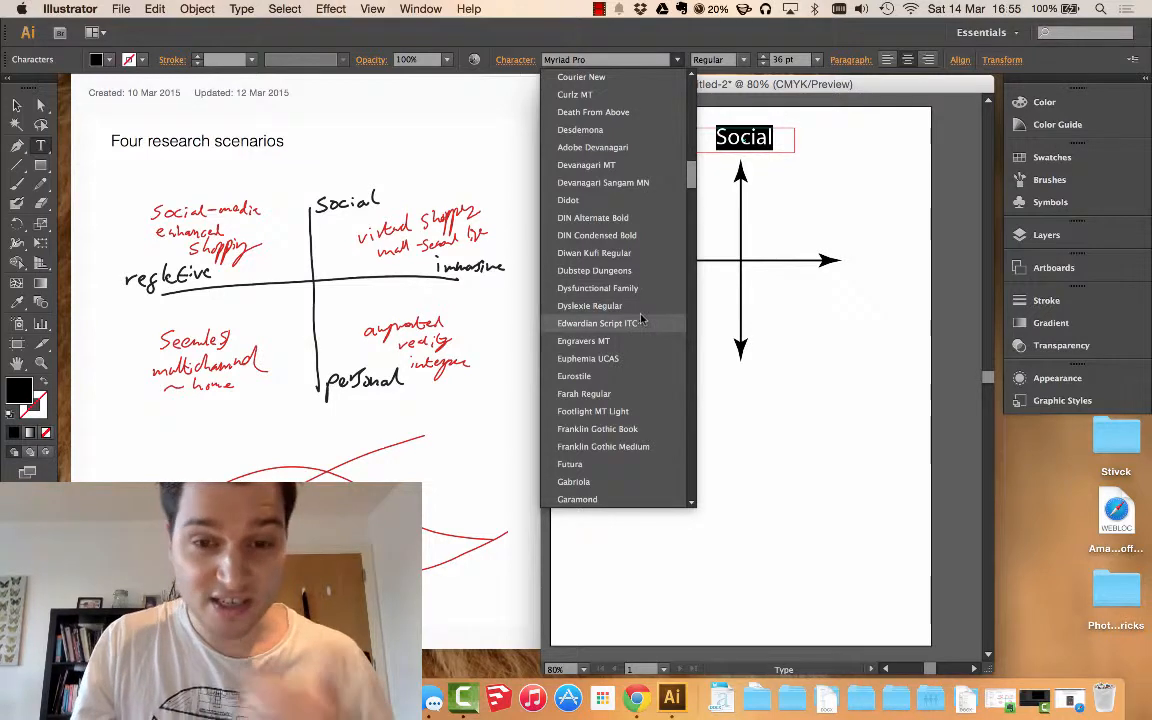
scroll(641, 319, "down", 10)
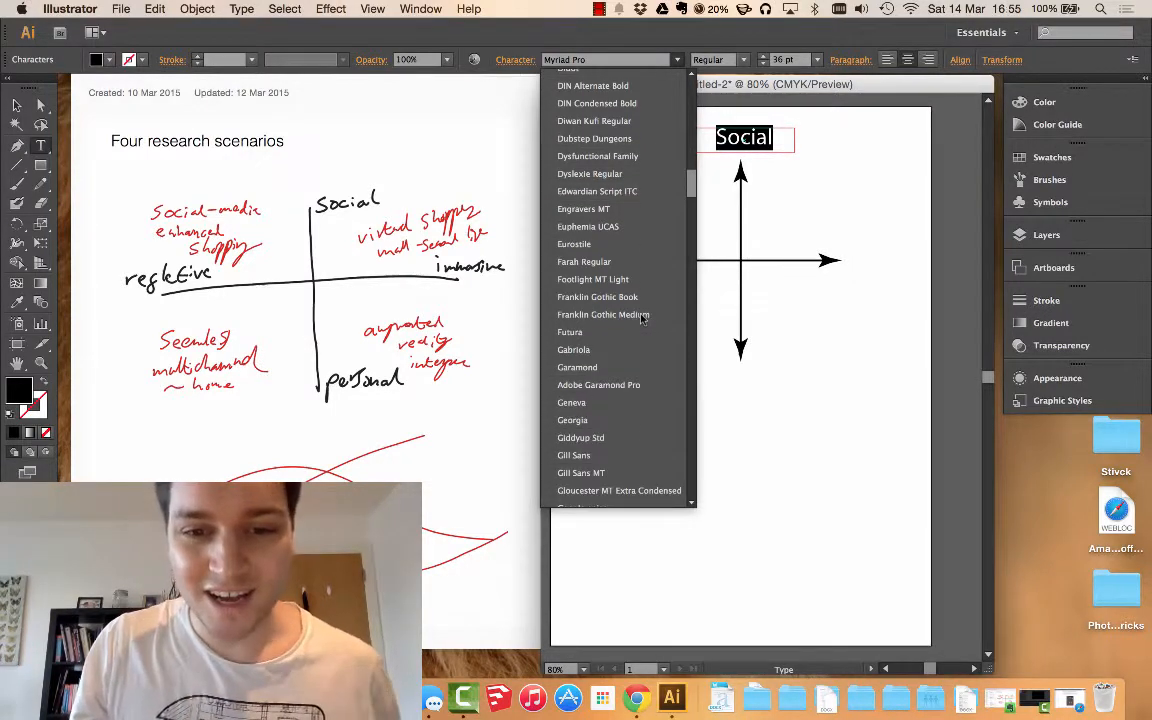
scroll(641, 319, "down", 2)
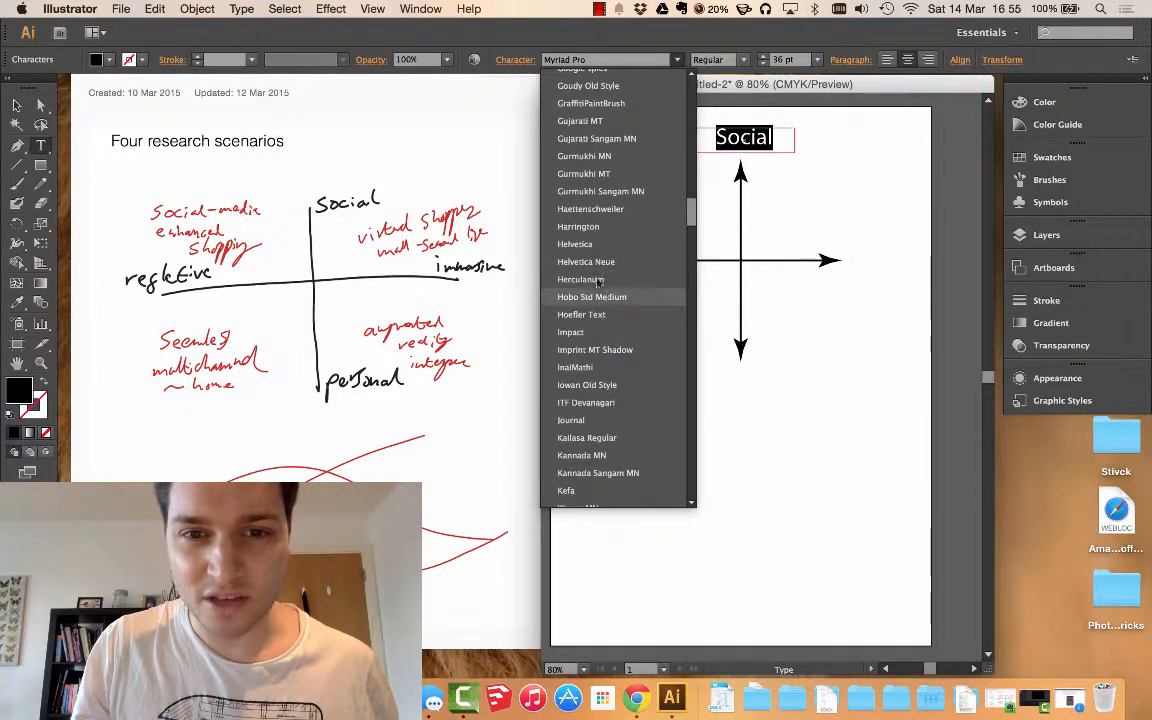
left_click(586, 261)
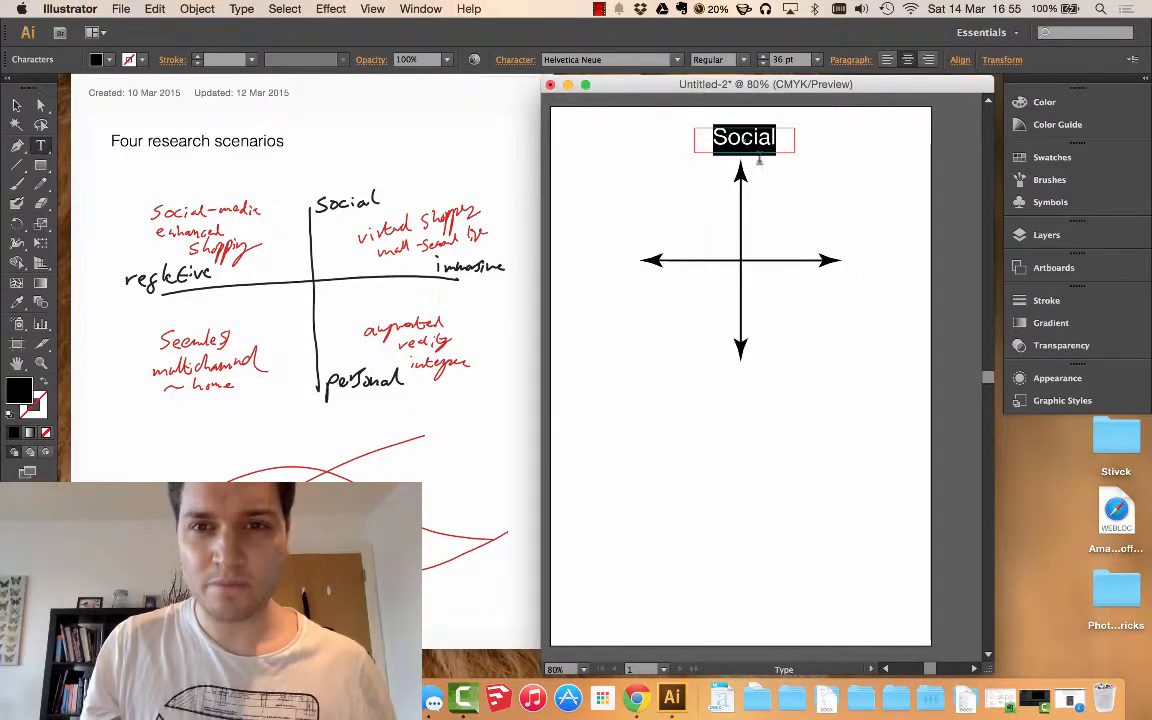
Set the Social label's font style to Bold and finish editing its text
left_click(739, 60)
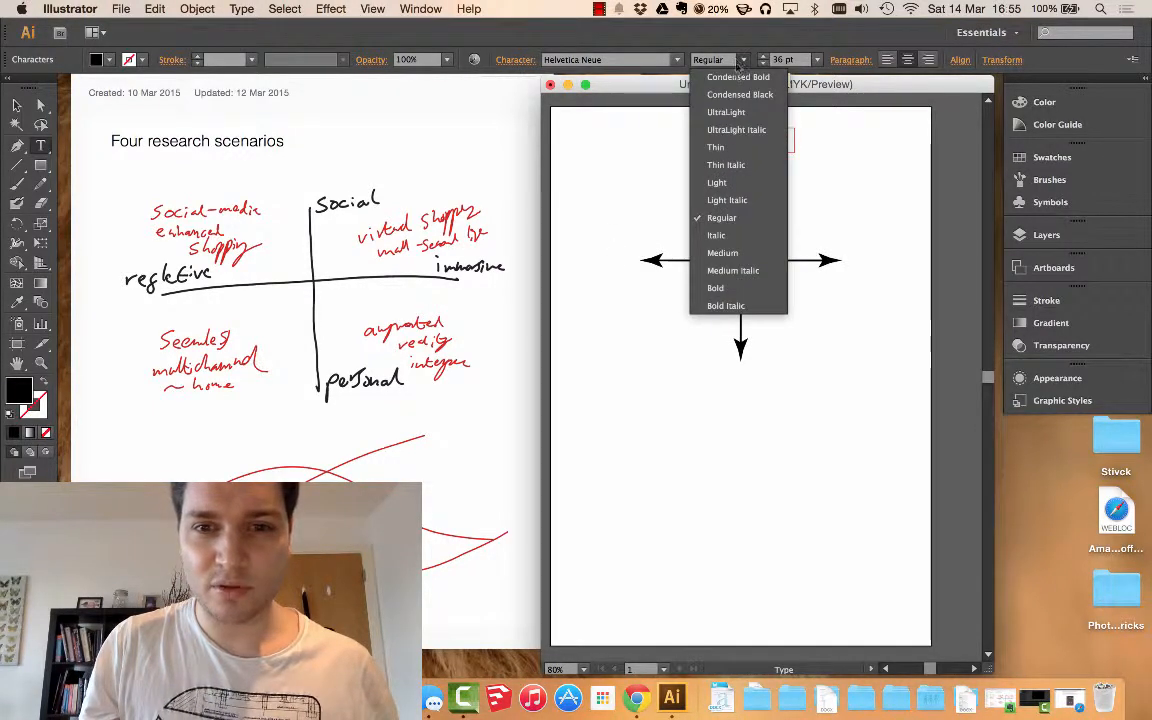
left_click(718, 288)
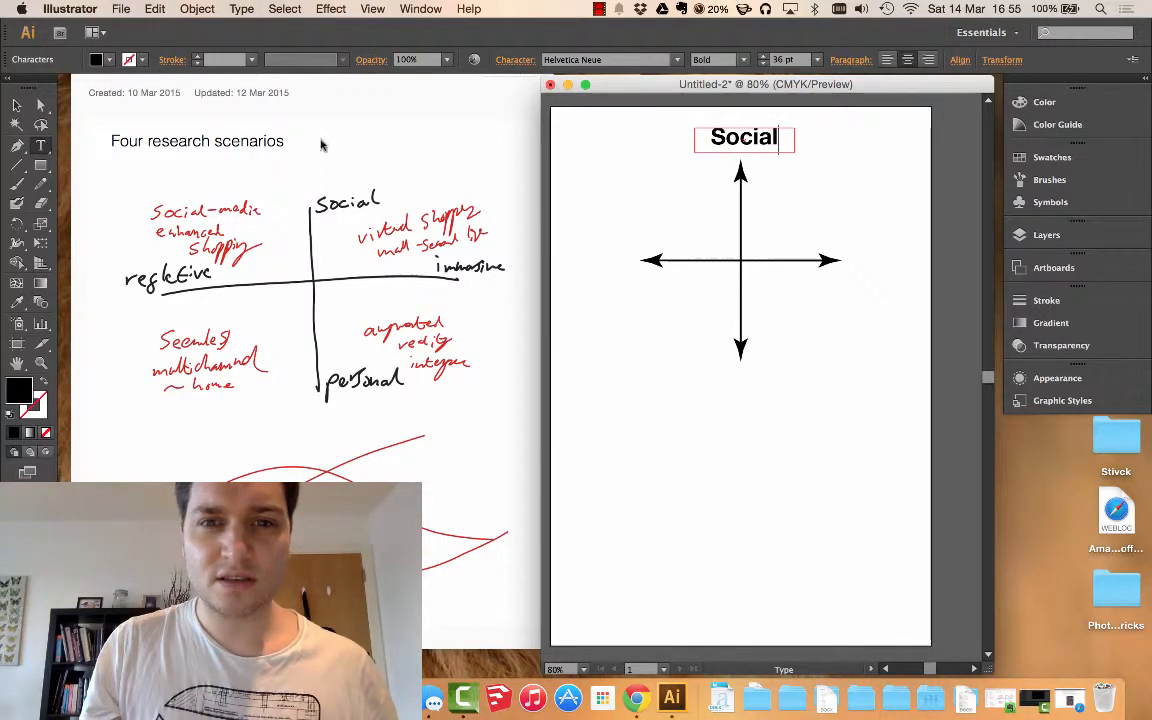
key("Escape")
left_click(673, 211)
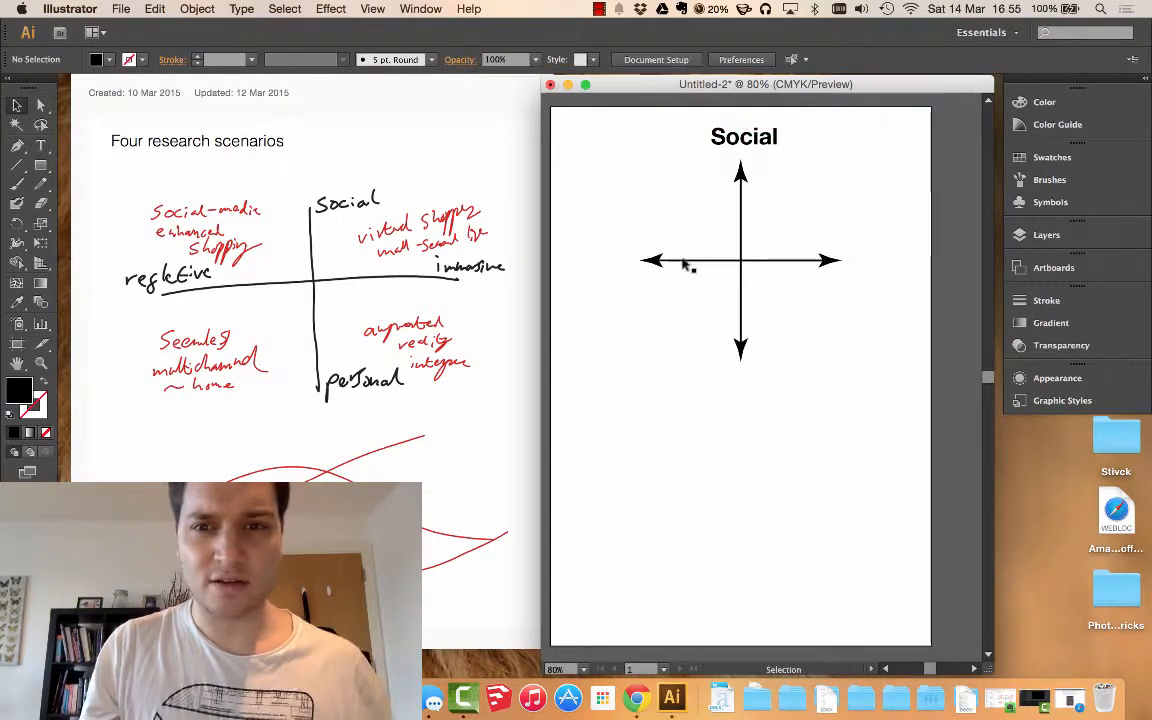
Lengthen the horizontal arrow equally on both sides, keeping it centred on the vertical arrow
left_click(688, 260)
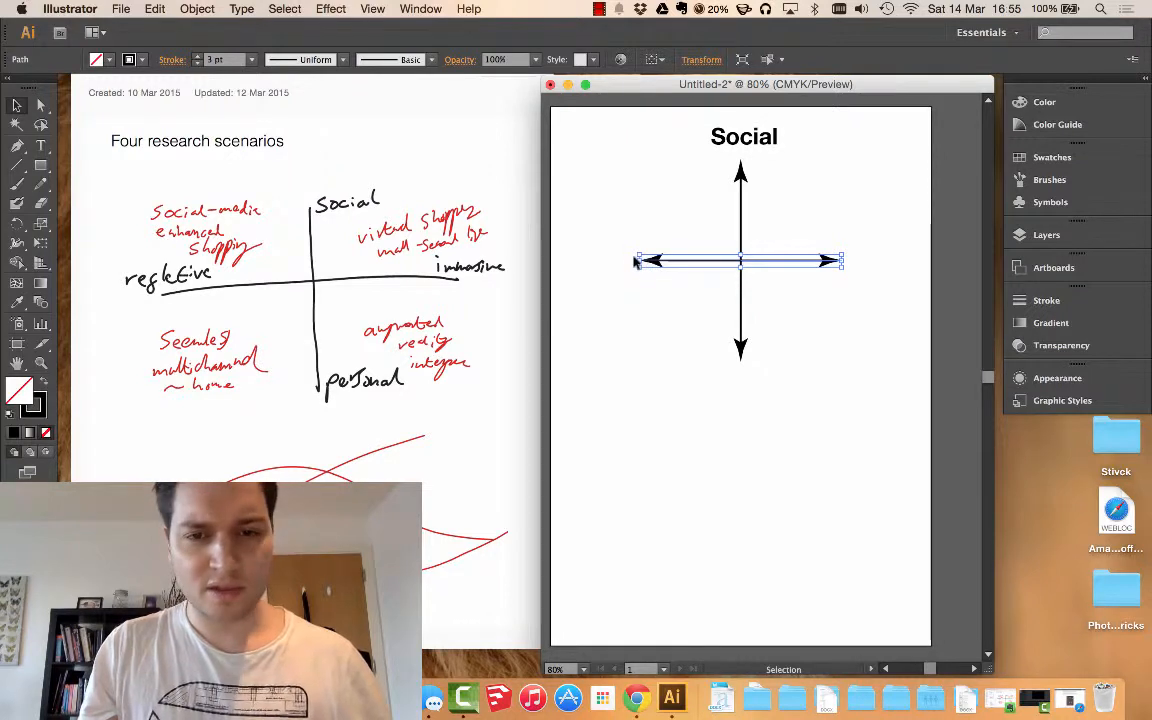
left_click_drag(638, 261, 578, 262)
mouse_move(836, 265)
left_mouse_down()
mouse_move(871, 264)
mouse_move(831, 250)
mouse_move(833, 264)
left_mouse_up()
left_click(840, 324)
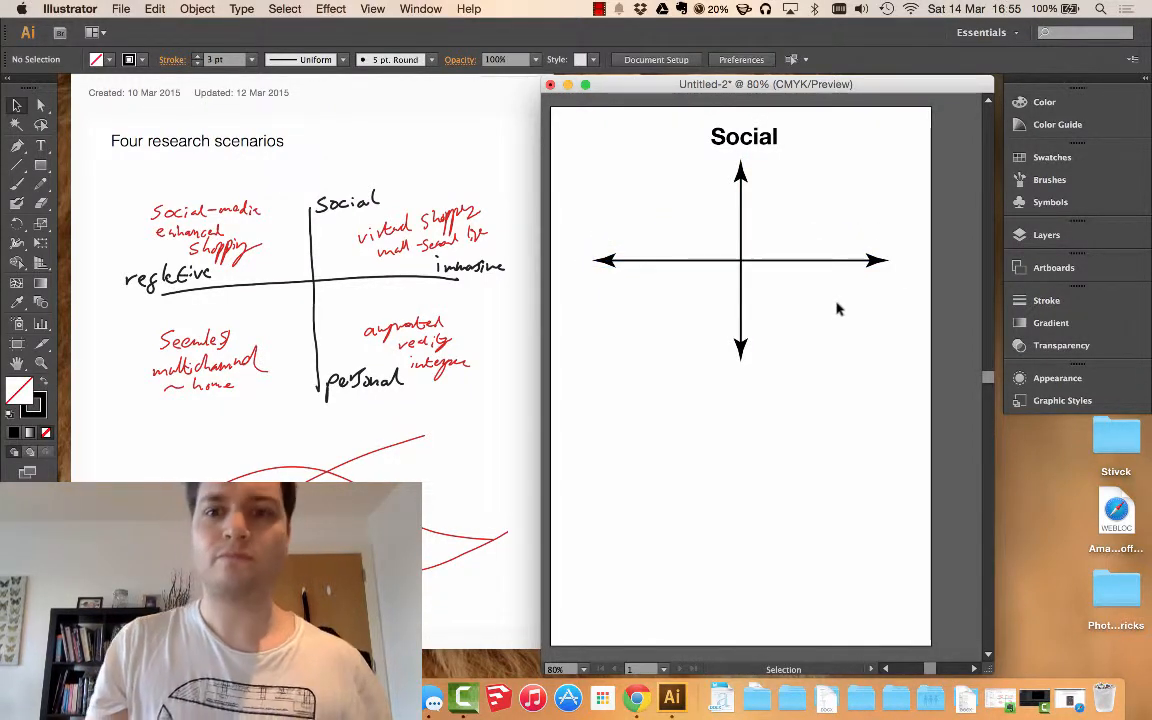
Place a copy of the Social label just below the vertical arrow and move the original closer to the upper tip, centring both on the axis
left_click(742, 142)
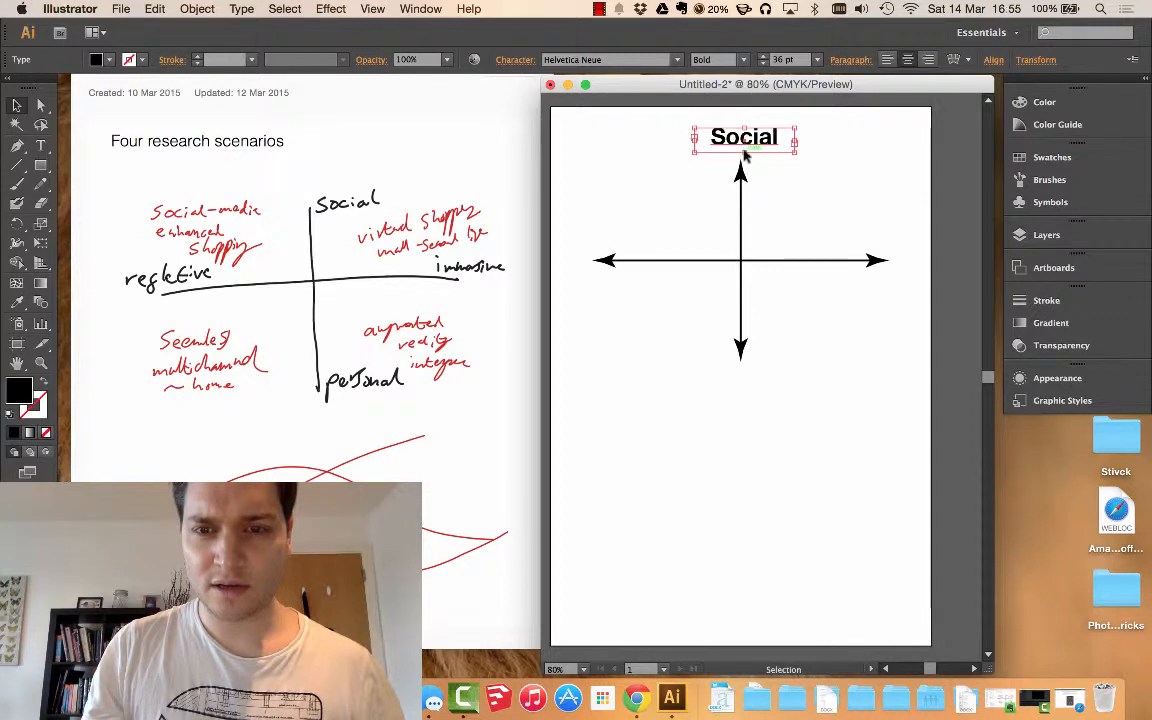
left_click_drag(758, 132, 780, 368)
left_click(769, 221)
left_click(760, 147)
Replace the text of the copied label below the vertical arrow with Personal
left_click(733, 388)
double_click(730, 383)
type("Person")
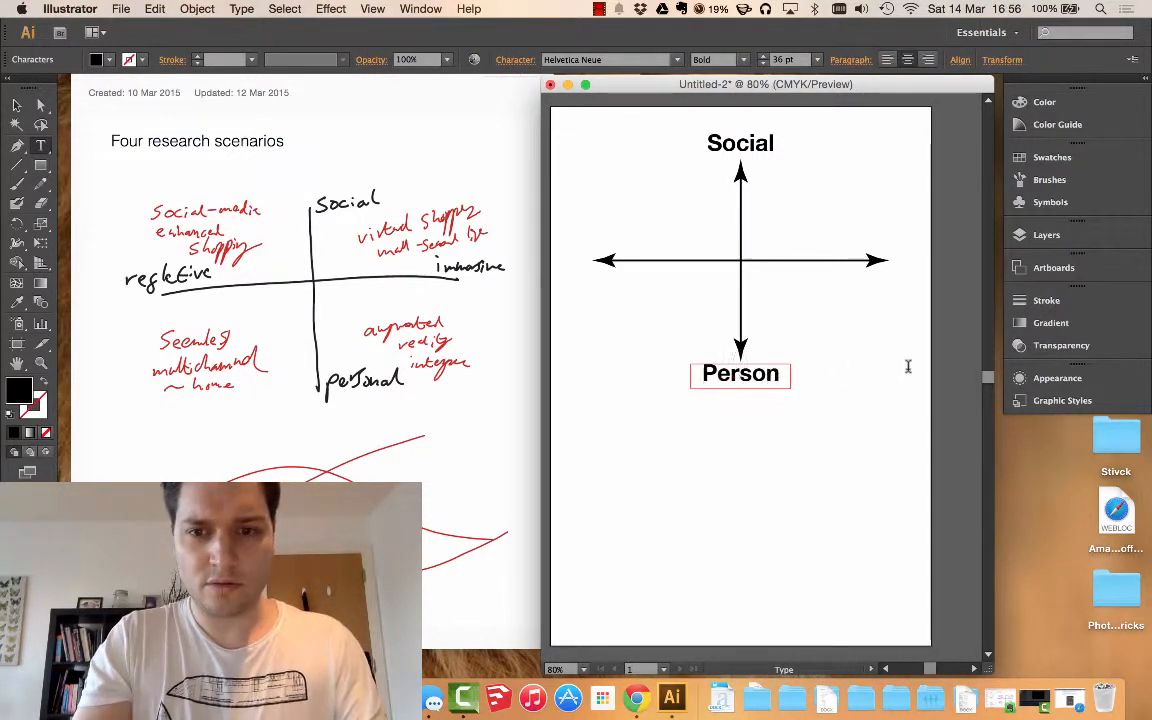
type("al")
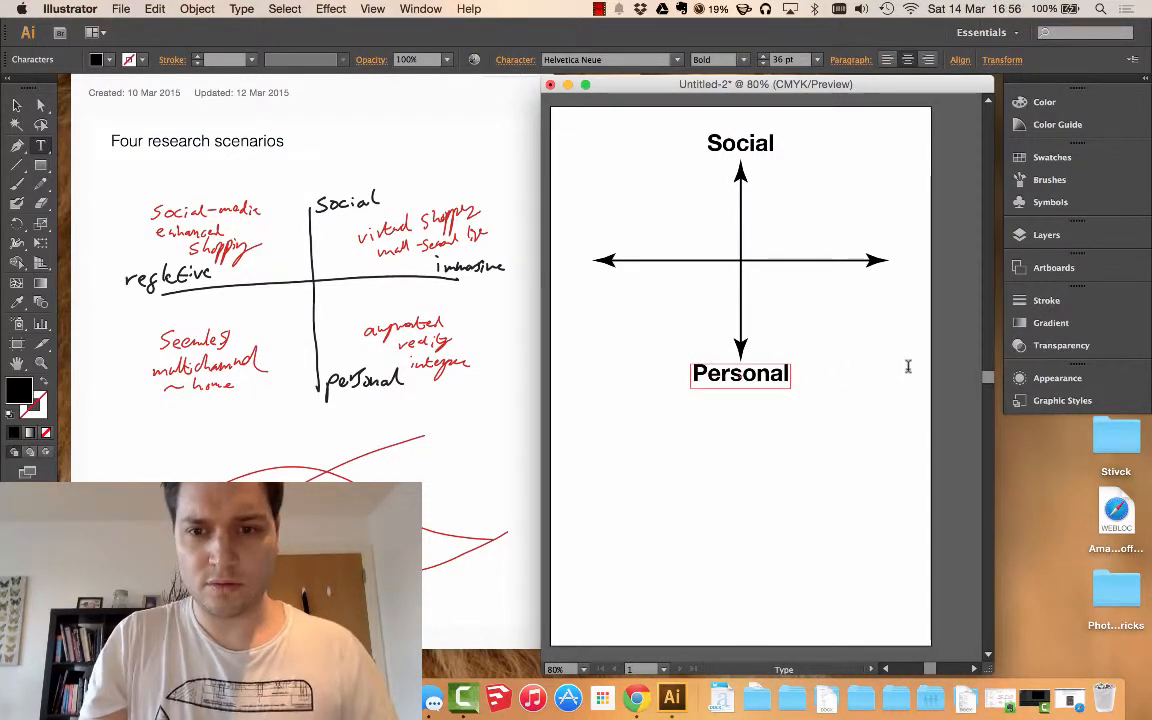
Place a copy of the Social label just above the horizontal arrow's right tip and open its text for editing
left_click(16, 104)
left_click(745, 143)
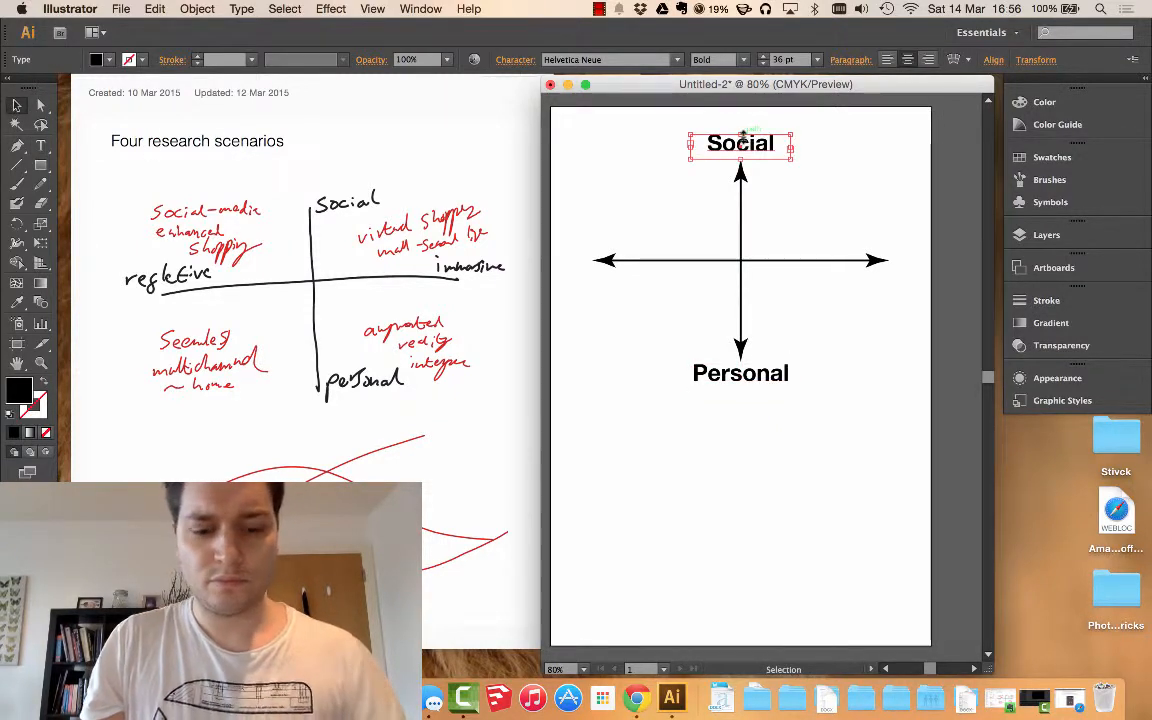
left_click_drag(779, 150, 898, 252)
double_click(862, 242)
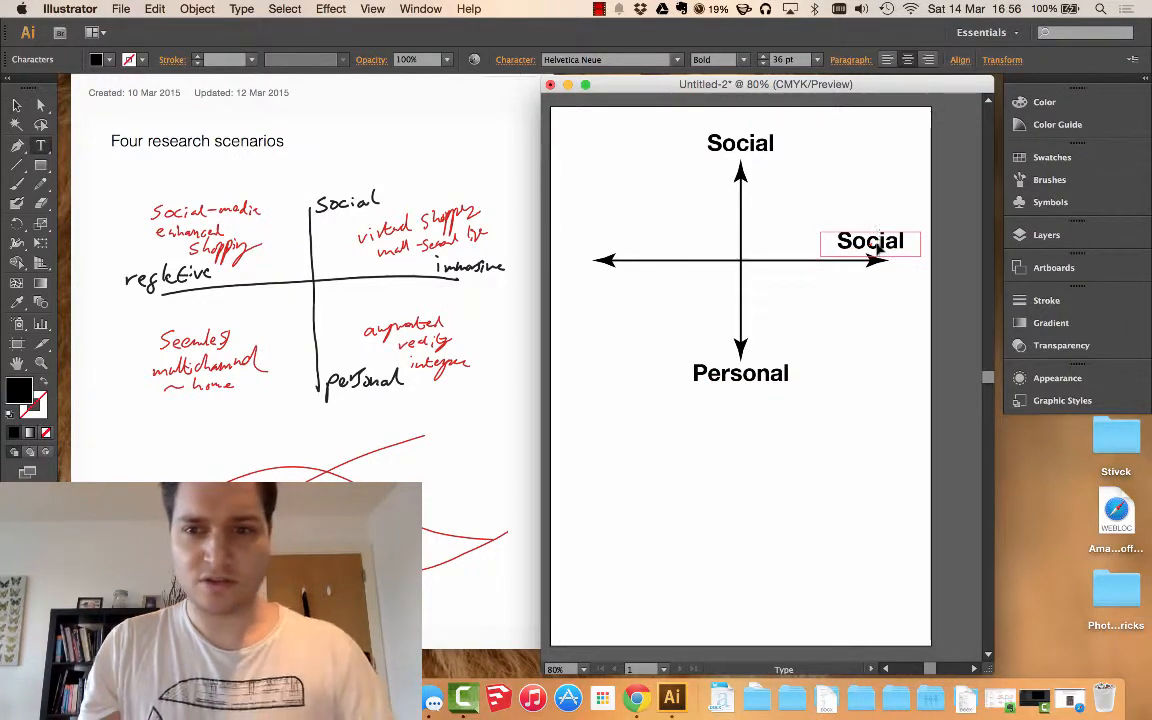